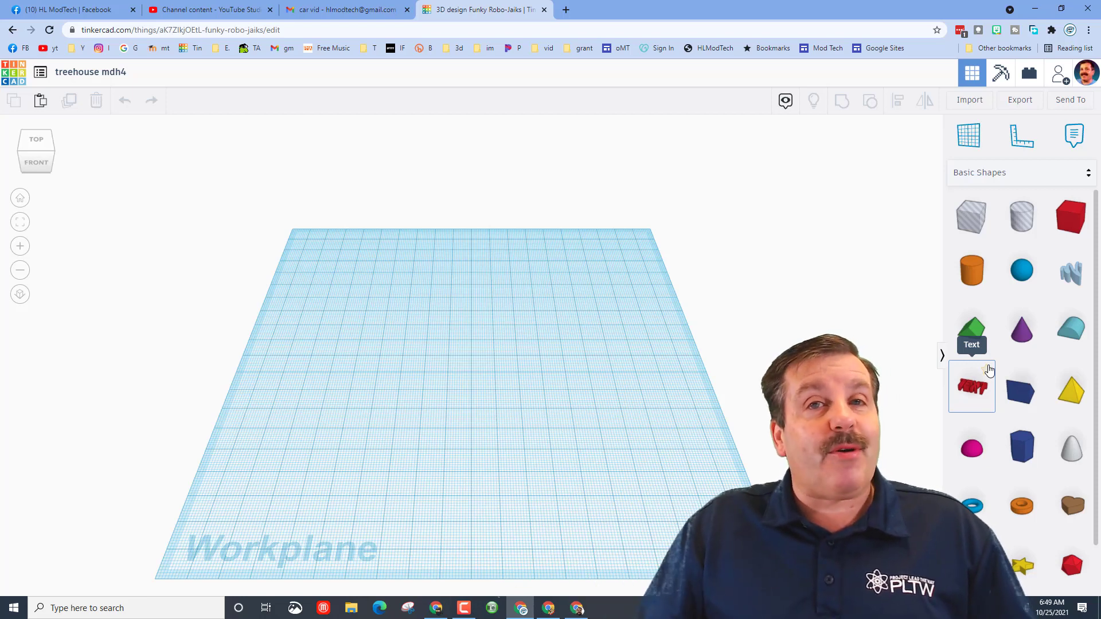
Switch the shape library to Shape Generators and show all of its shapes.
{"action": "left_click", "coordinate": [1006, 172]}
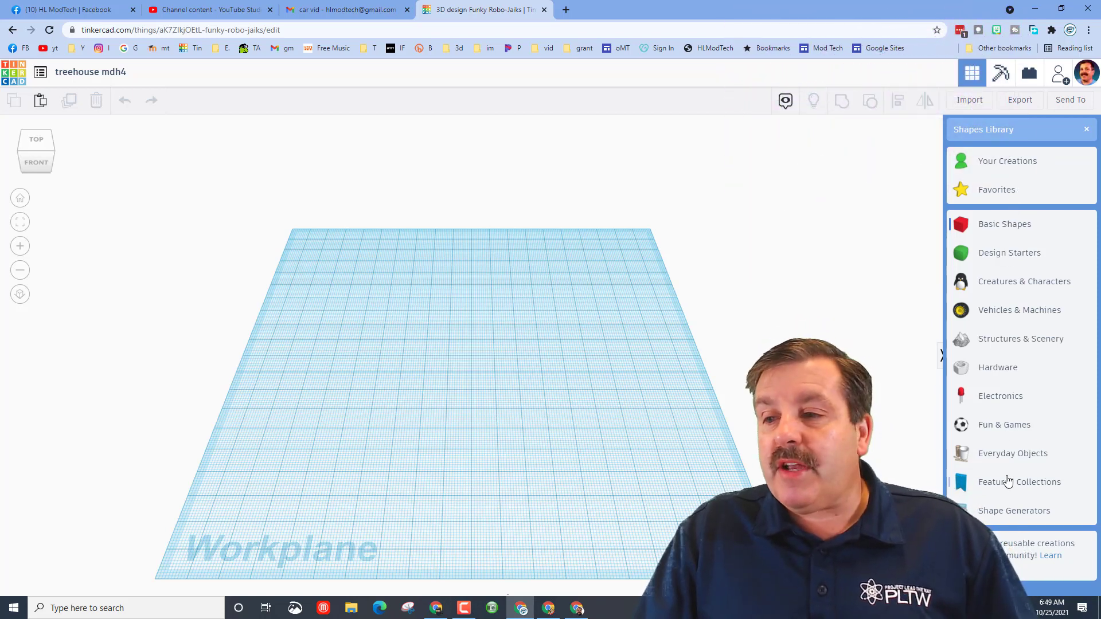
{"action": "left_click", "coordinate": [1005, 512]}
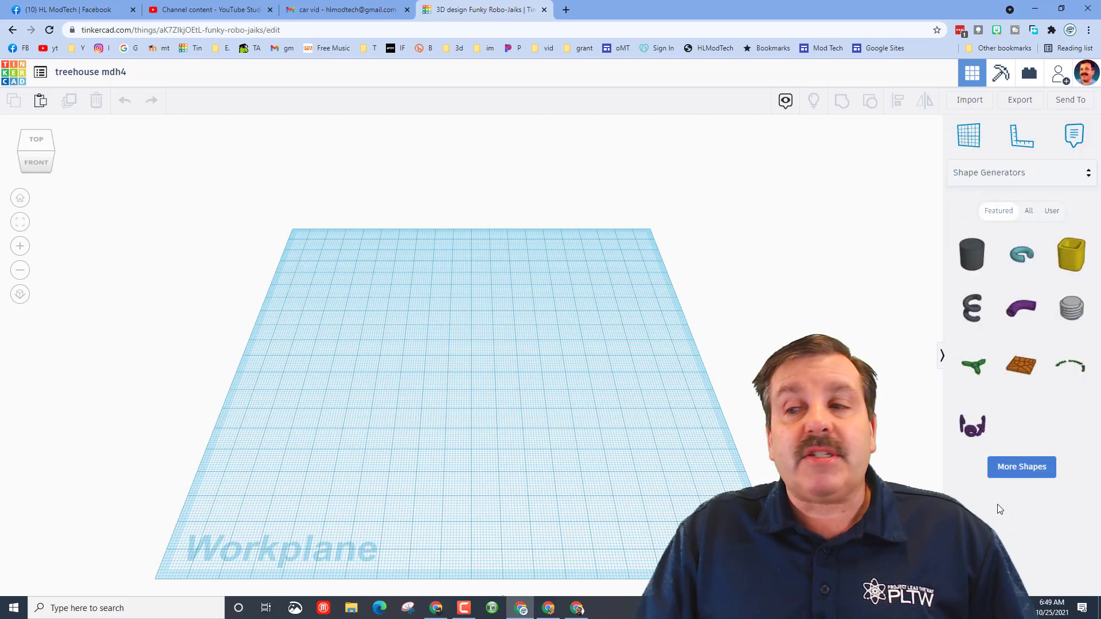
{"action": "left_click", "coordinate": [1026, 212]}
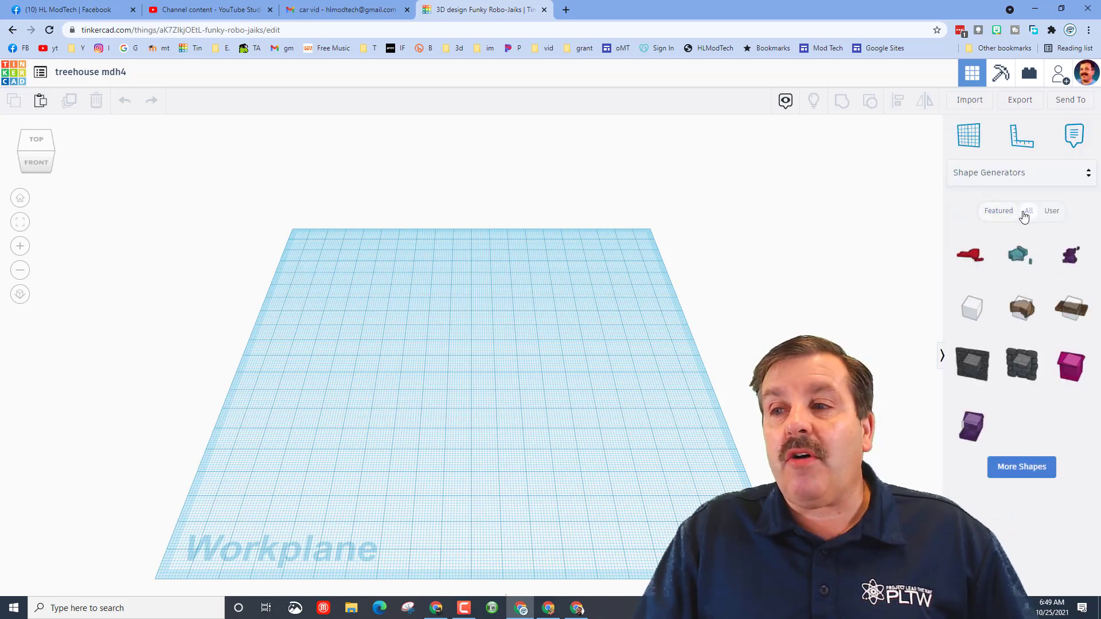
Find the Tree among the additional shape generators and place it near the middle of the workplane.
{"action": "left_click", "coordinate": [1029, 475]}
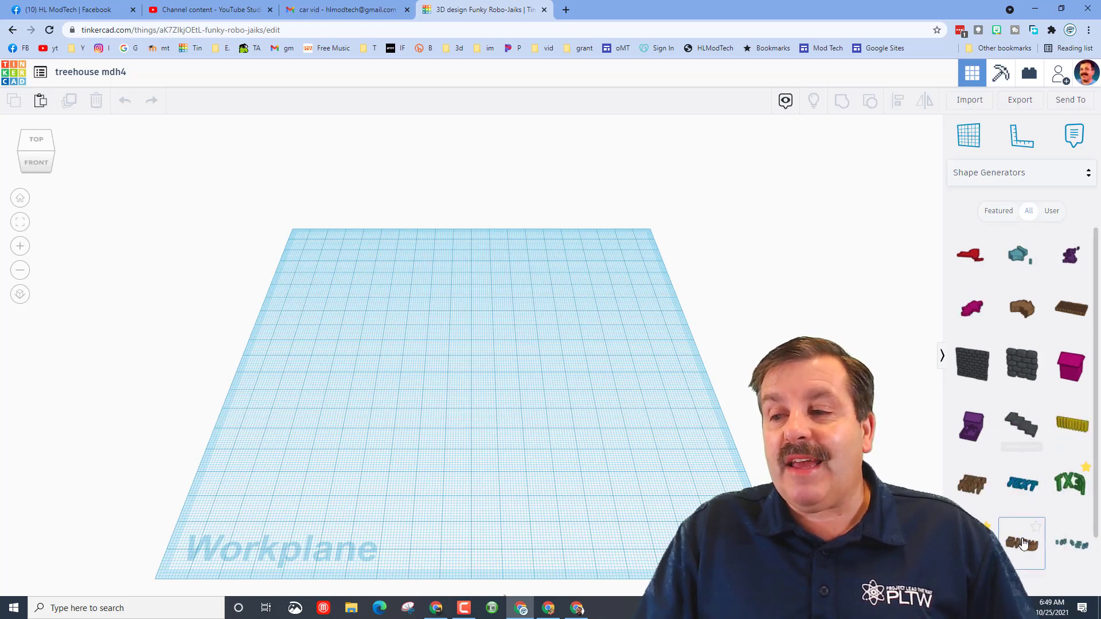
{"action": "scroll", "coordinate": [1026, 542], "scroll_direction": "down", "scroll_amount": 2}
{"action": "scroll", "coordinate": [1036, 562], "scroll_direction": "down", "scroll_amount": 1}
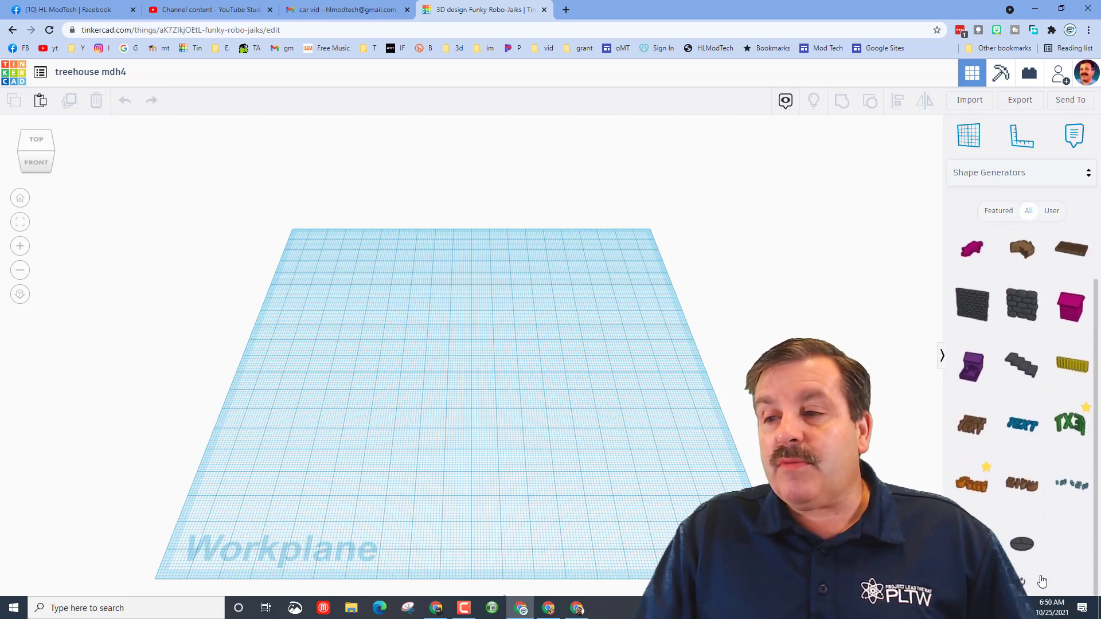
{"action": "scroll", "coordinate": [1041, 581], "scroll_direction": "down", "scroll_amount": 3}
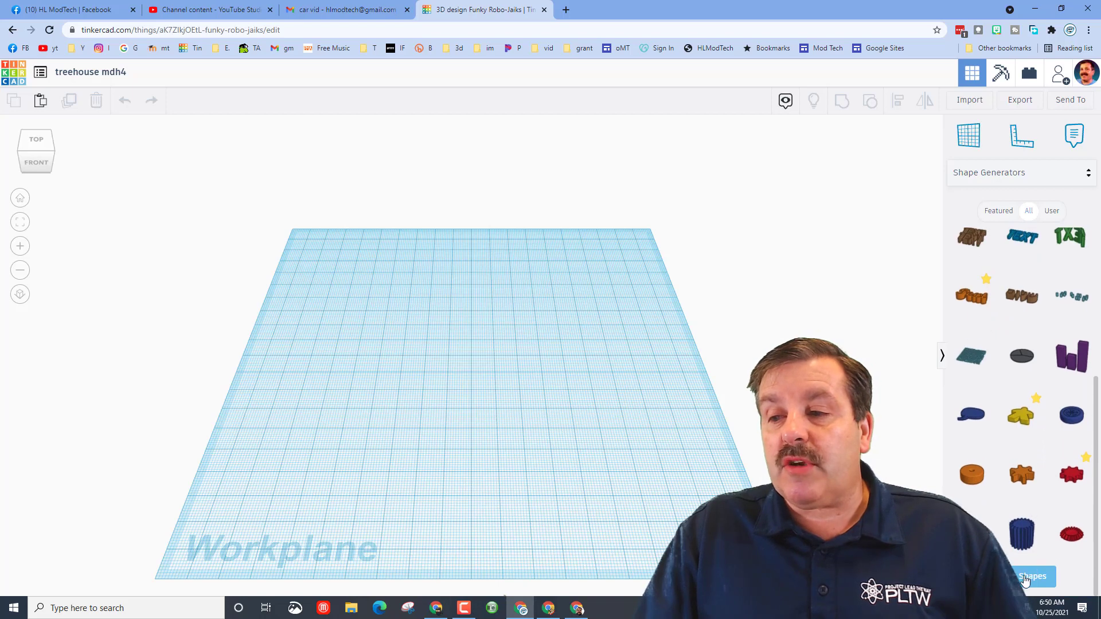
{"action": "scroll", "coordinate": [1030, 578], "scroll_direction": "down", "scroll_amount": 4}
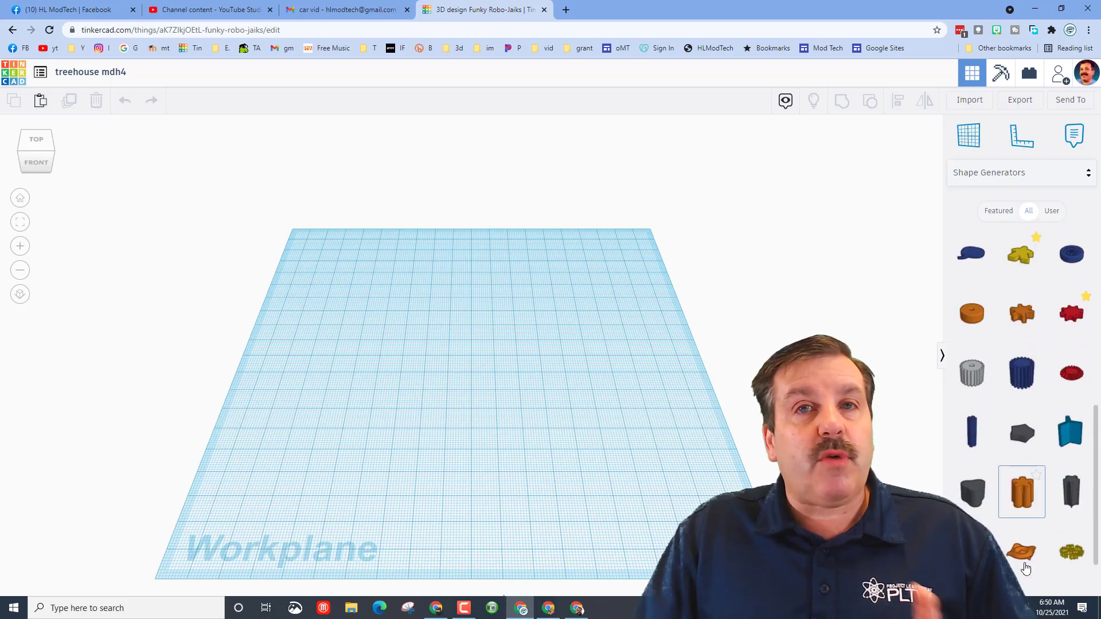
{"action": "left_click", "coordinate": [1021, 578]}
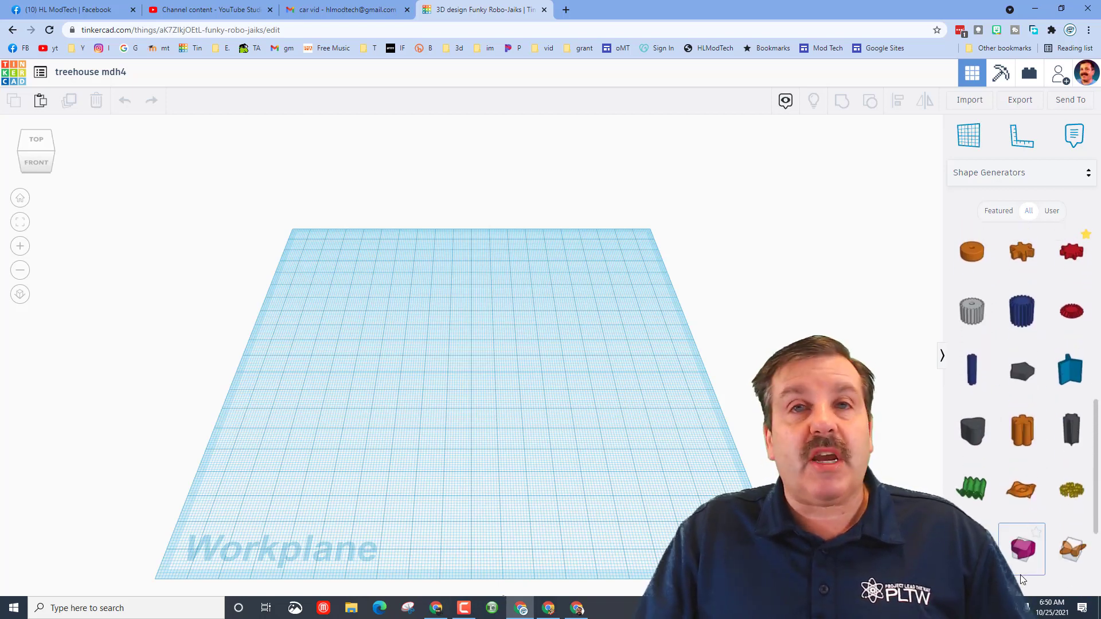
{"action": "scroll", "coordinate": [1016, 550], "scroll_direction": "down", "scroll_amount": 10}
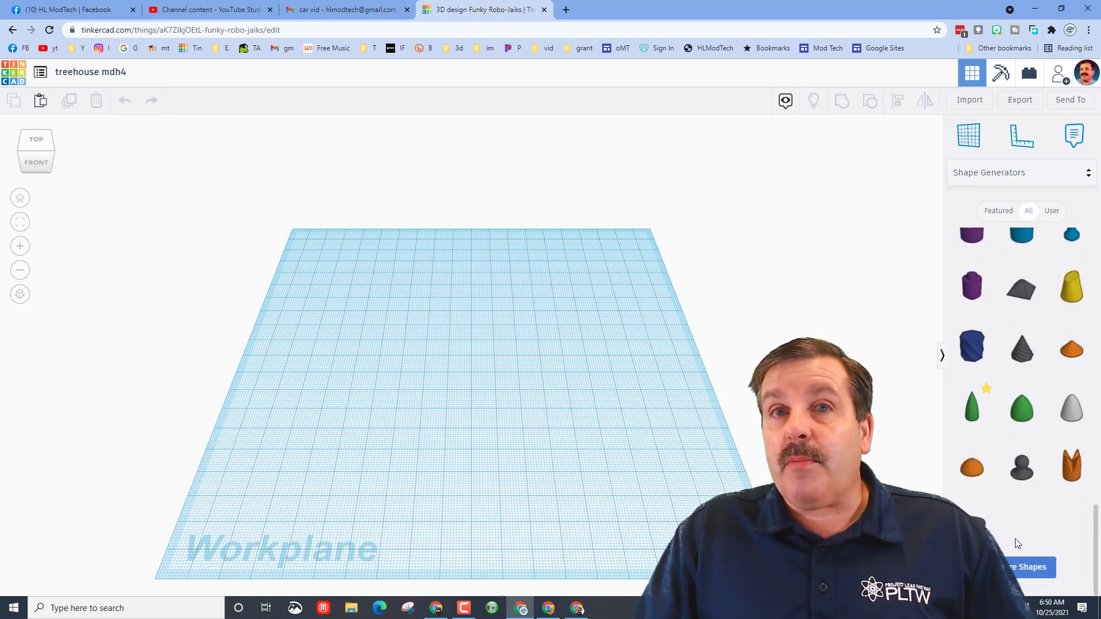
{"action": "left_click", "coordinate": [1027, 575]}
{"action": "scroll", "coordinate": [1021, 562], "scroll_direction": "down", "scroll_amount": 6}
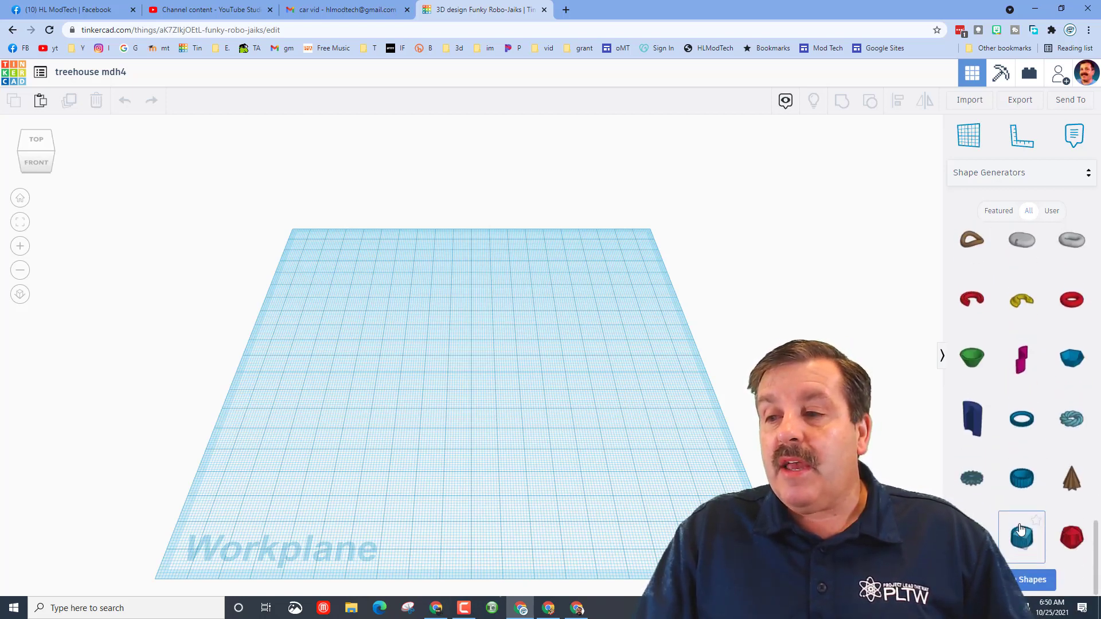
{"action": "scroll", "coordinate": [1029, 577], "scroll_direction": "down", "scroll_amount": 4}
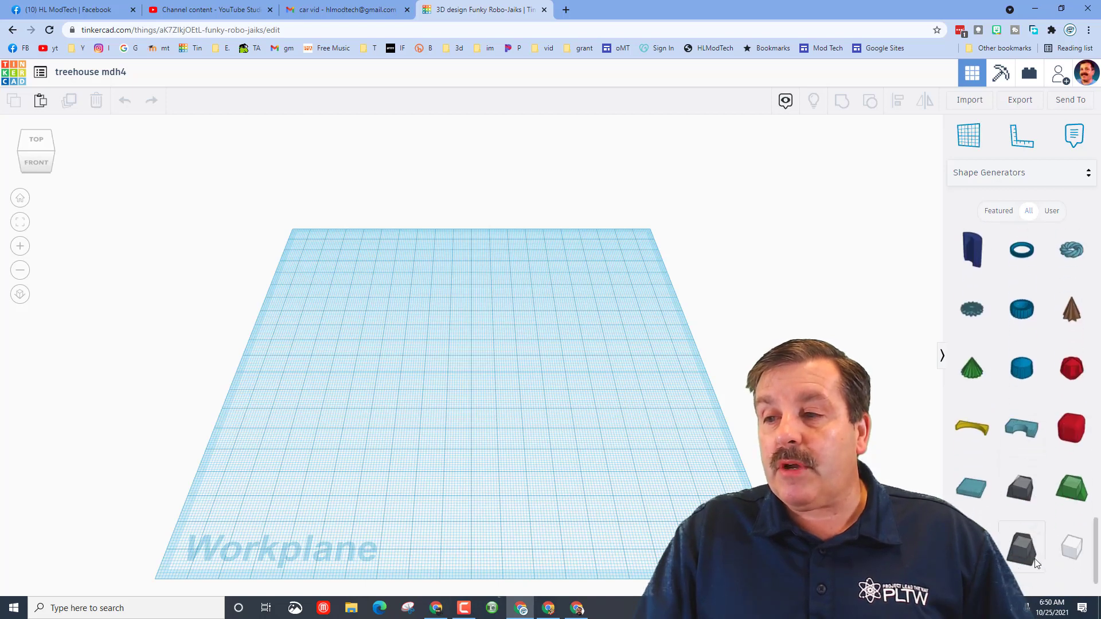
{"action": "left_click", "coordinate": [1029, 577]}
{"action": "scroll", "coordinate": [1030, 576], "scroll_direction": "down", "scroll_amount": 5}
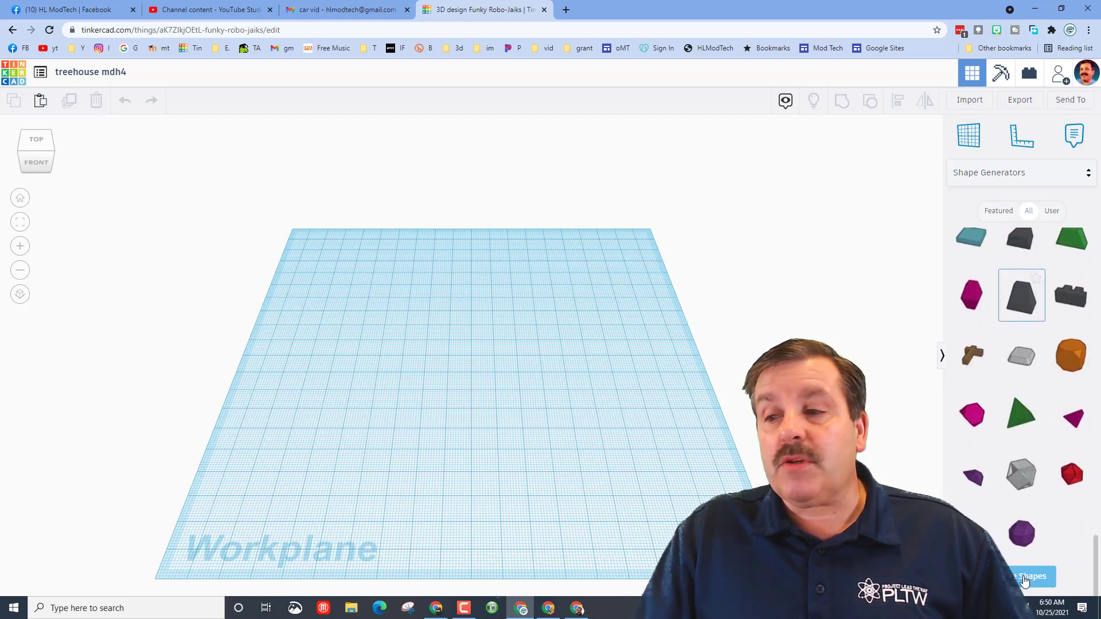
{"action": "scroll", "coordinate": [1030, 578], "scroll_direction": "down", "scroll_amount": 6}
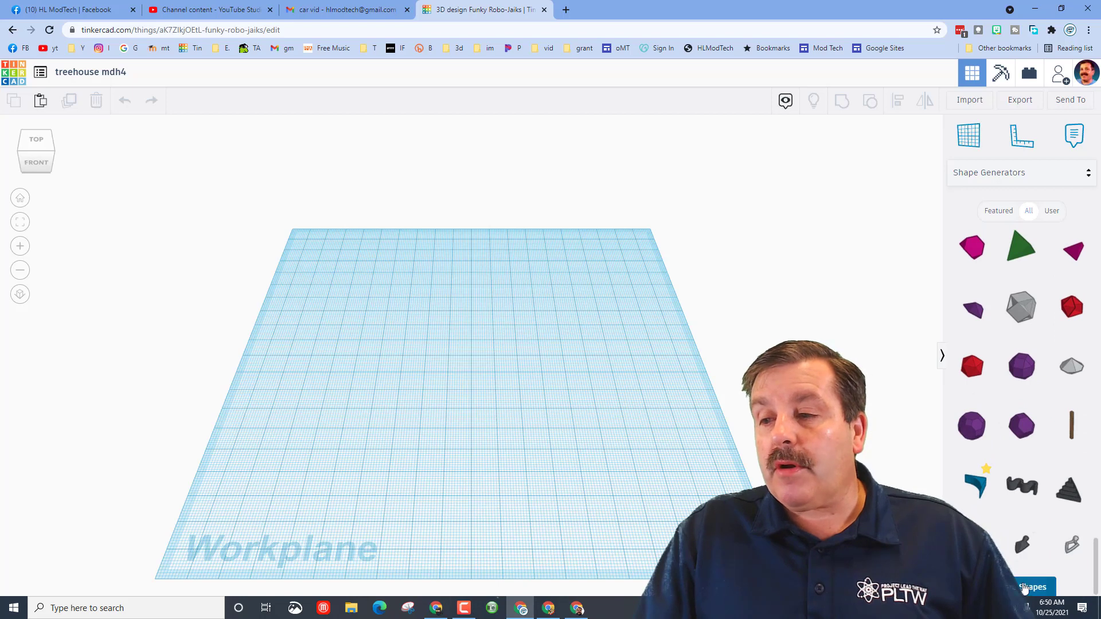
{"action": "scroll", "coordinate": [1029, 581], "scroll_direction": "down", "scroll_amount": 4}
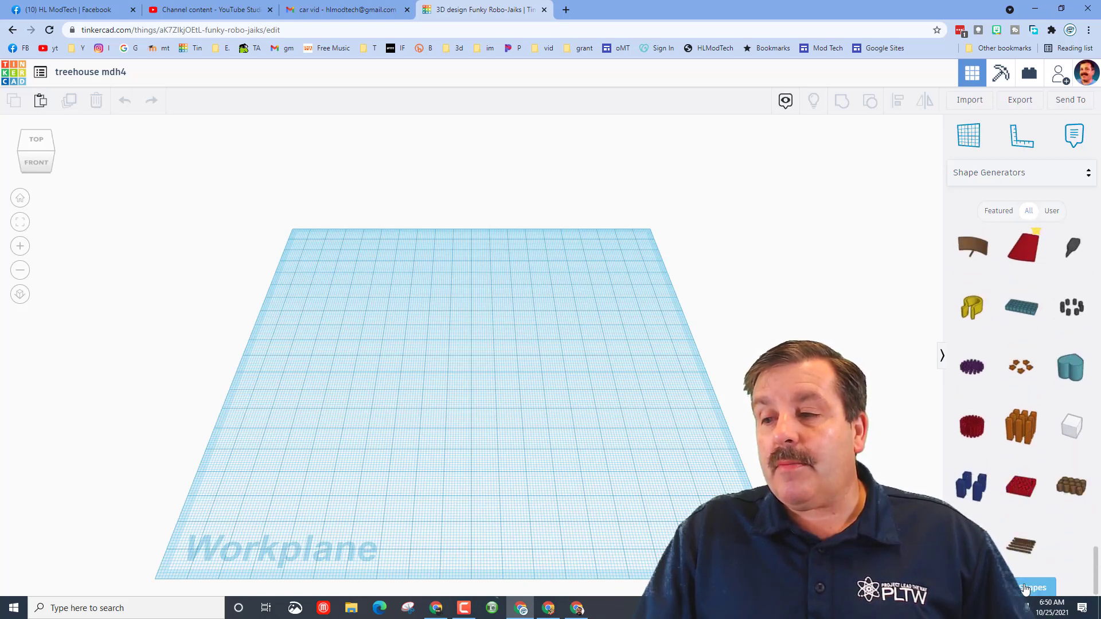
{"action": "left_click", "coordinate": [1030, 577]}
{"action": "scroll", "coordinate": [1032, 576], "scroll_direction": "down", "scroll_amount": 3}
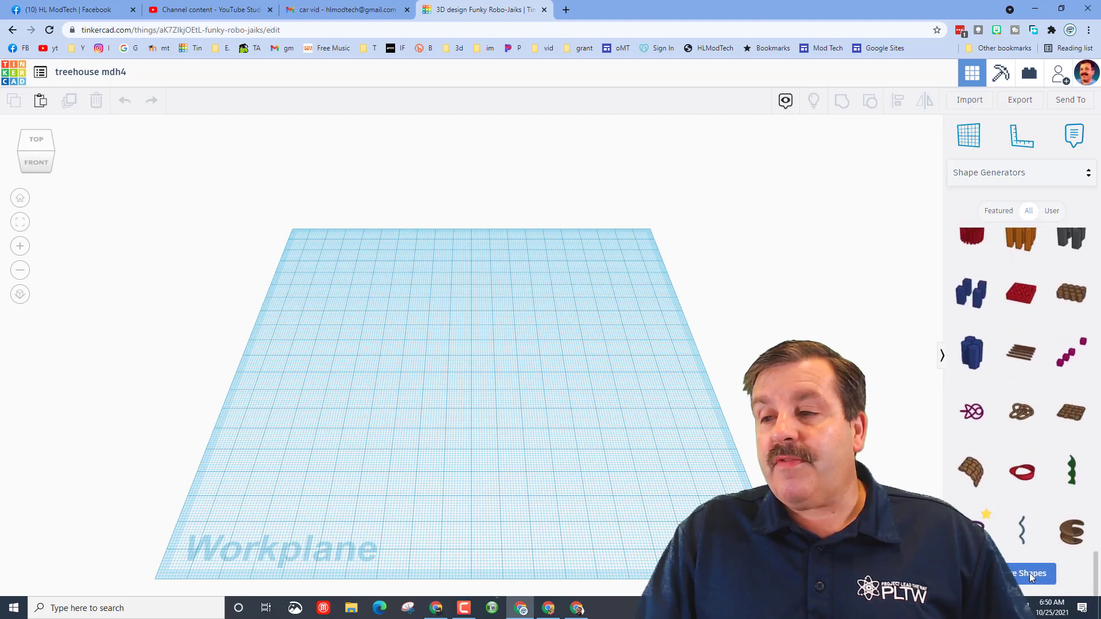
{"action": "left_click", "coordinate": [1030, 576]}
{"action": "scroll", "coordinate": [1031, 570], "scroll_direction": "down", "scroll_amount": 4}
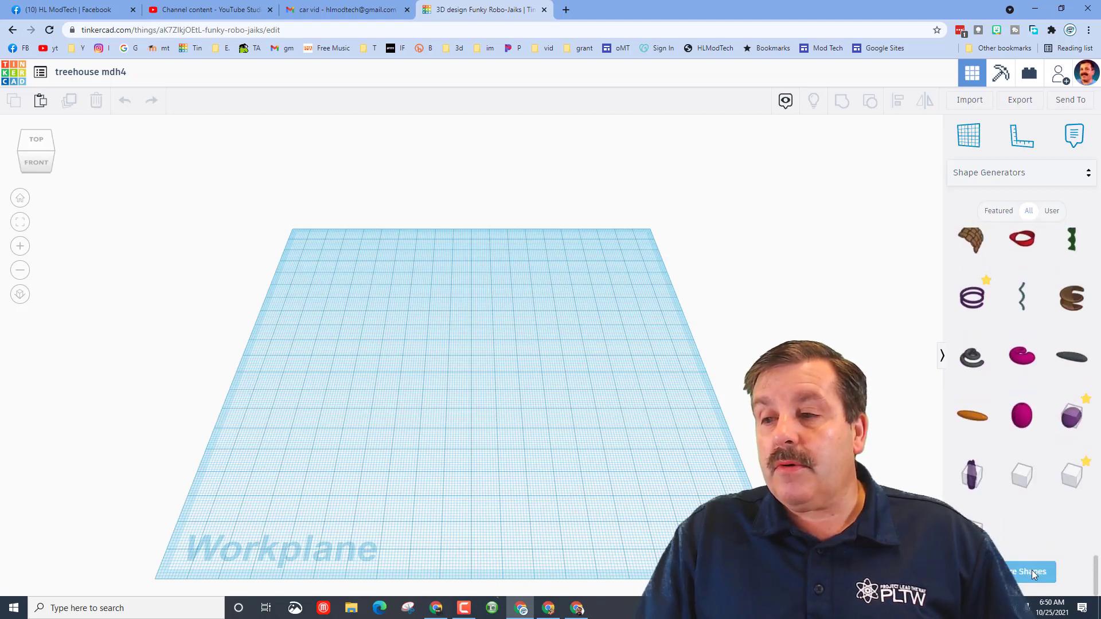
{"action": "left_click_drag", "start_coordinate": [1072, 483], "coordinate": [450, 369]}
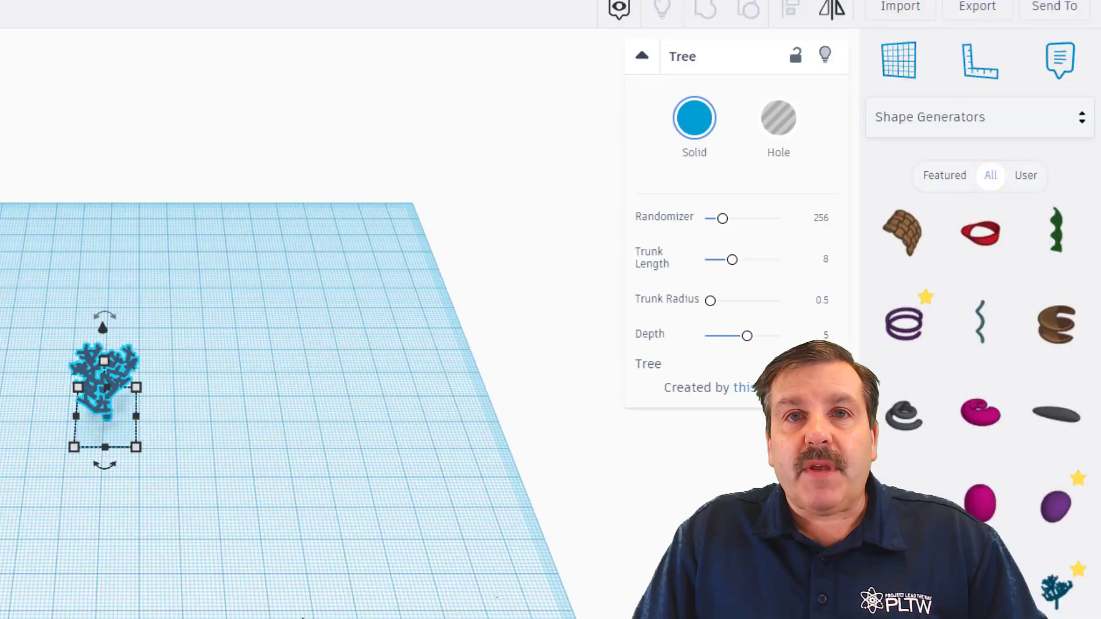
Set the tree's Trunk Length to 20 and Trunk Radius to 3, then deselect it.
{"action": "right_click_drag", "start_coordinate": [582, 505], "coordinate": [589, 476]}
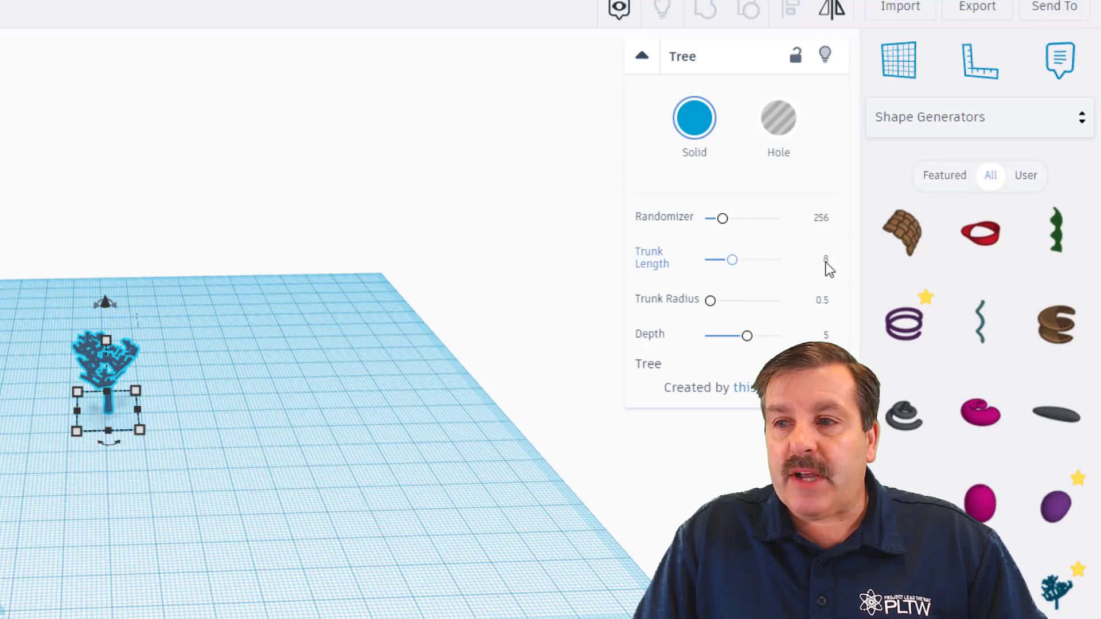
{"action": "left_click", "coordinate": [826, 260]}
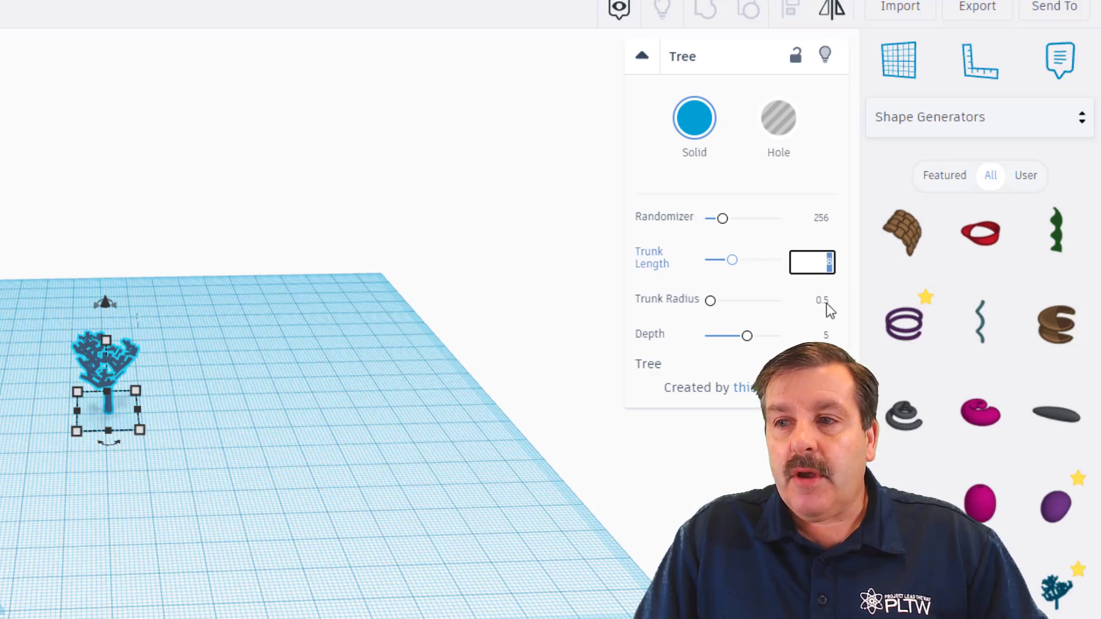
{"action": "type", "text": "20"}
{"action": "key", "text": "Return"}
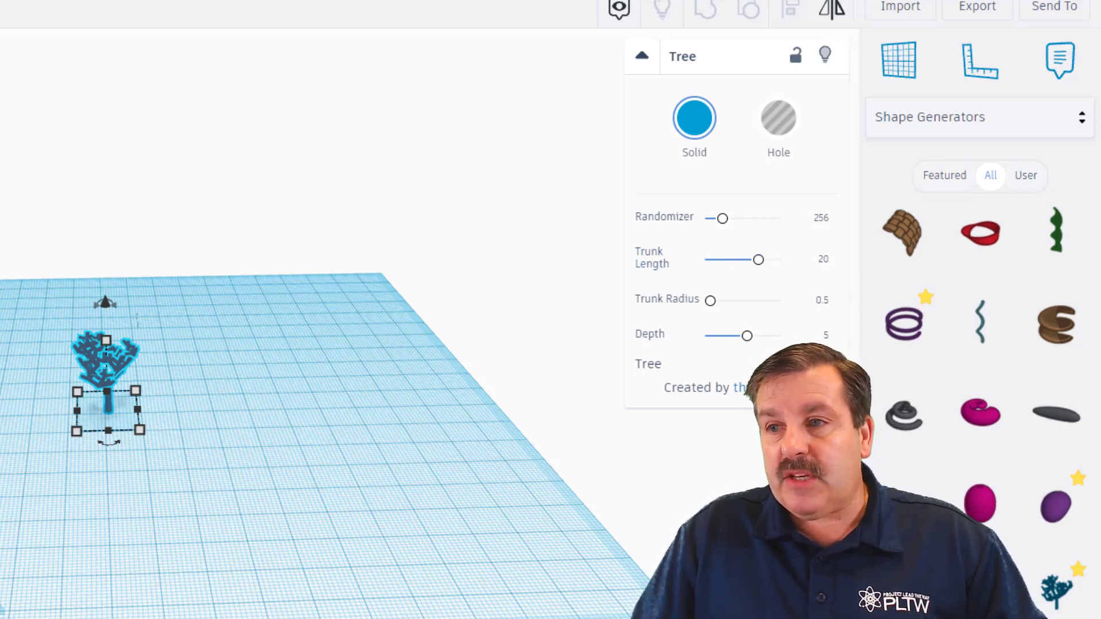
{"action": "left_click", "coordinate": [823, 301]}
{"action": "type", "text": "3"}
{"action": "key", "text": "Return"}
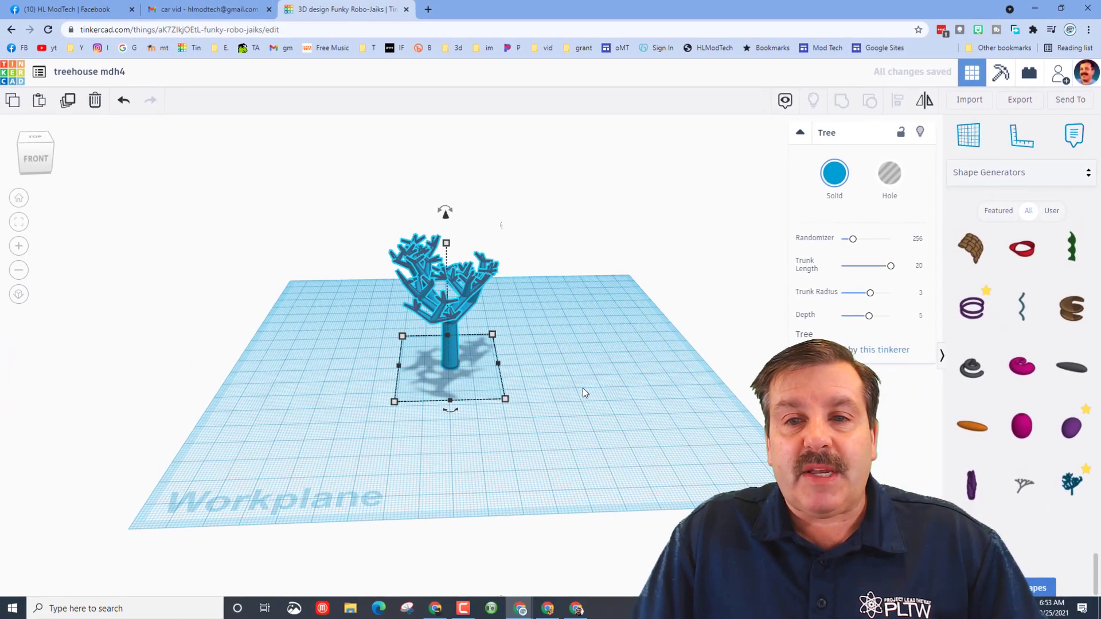
{"action": "right_click_drag", "start_coordinate": [430, 424], "coordinate": [321, 381]}
{"action": "right_click_drag", "start_coordinate": [499, 354], "coordinate": [380, 363]}
{"action": "left_click", "coordinate": [667, 375]}
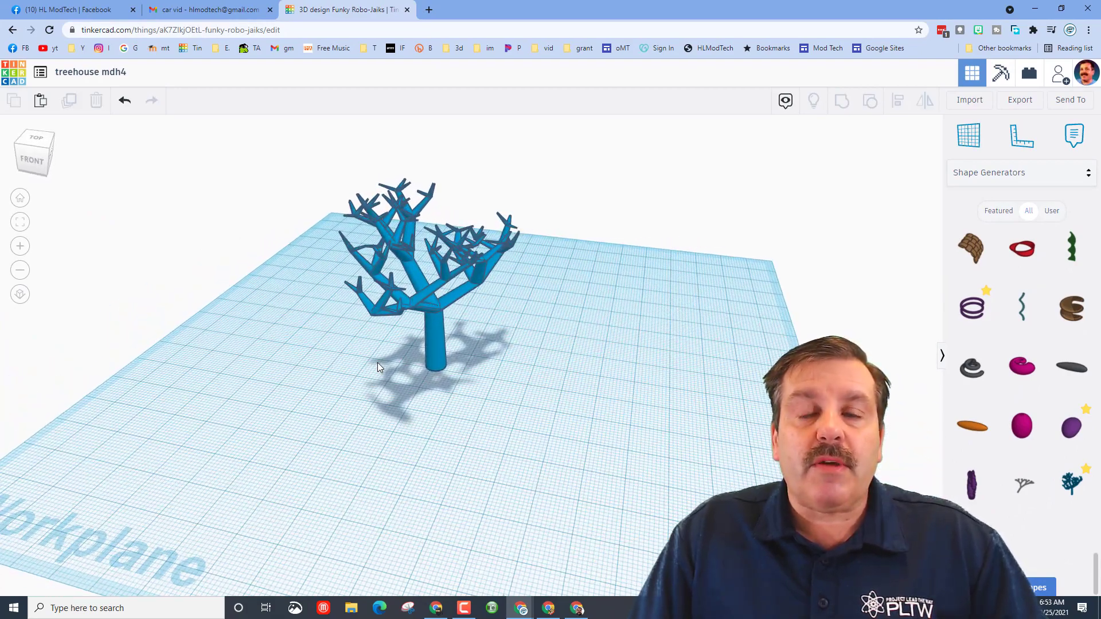
Find the customizable house generator and place the house on the workplane beside the tree.
{"action": "scroll", "coordinate": [1055, 416], "scroll_direction": "down", "scroll_amount": 5}
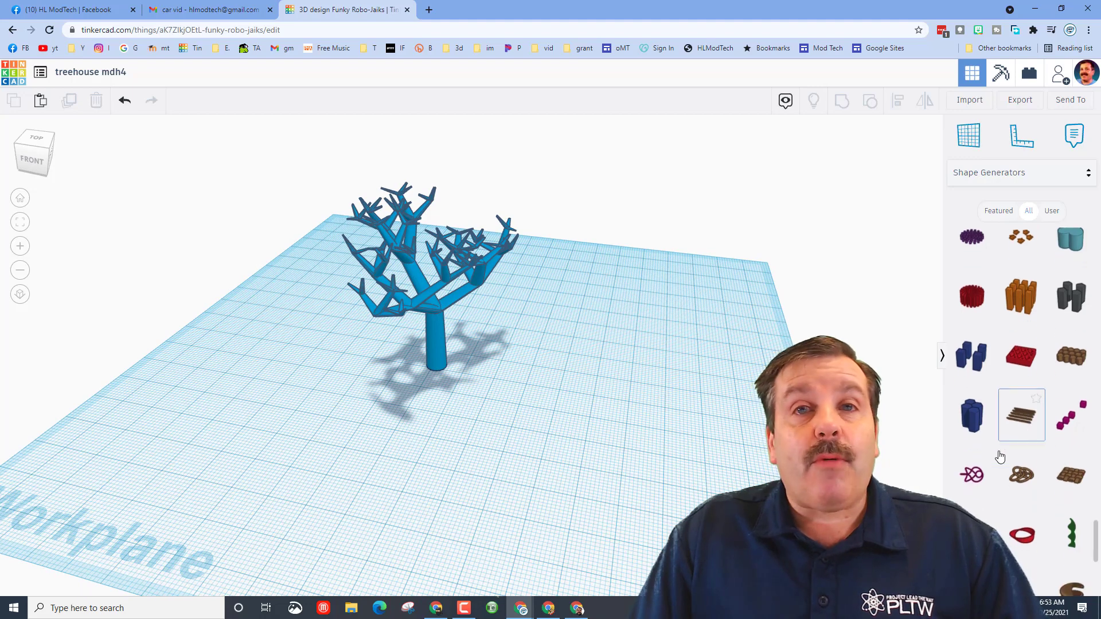
{"action": "scroll", "coordinate": [1004, 453], "scroll_direction": "up", "scroll_amount": 10}
{"action": "scroll", "coordinate": [1000, 457], "scroll_direction": "up", "scroll_amount": 10}
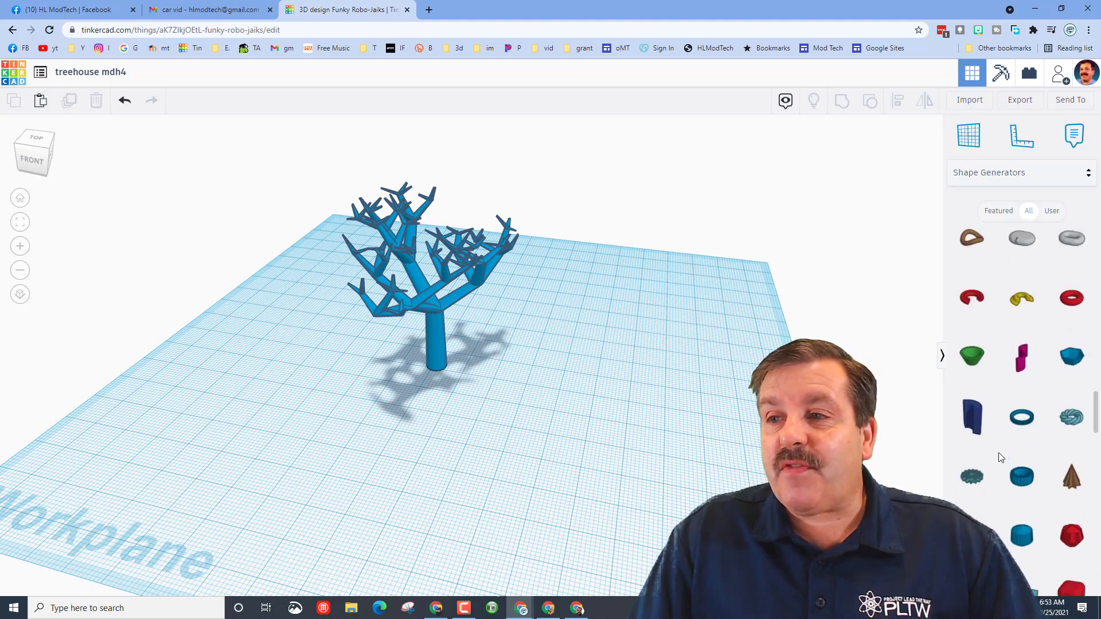
{"action": "scroll", "coordinate": [1001, 459], "scroll_direction": "up", "scroll_amount": 5}
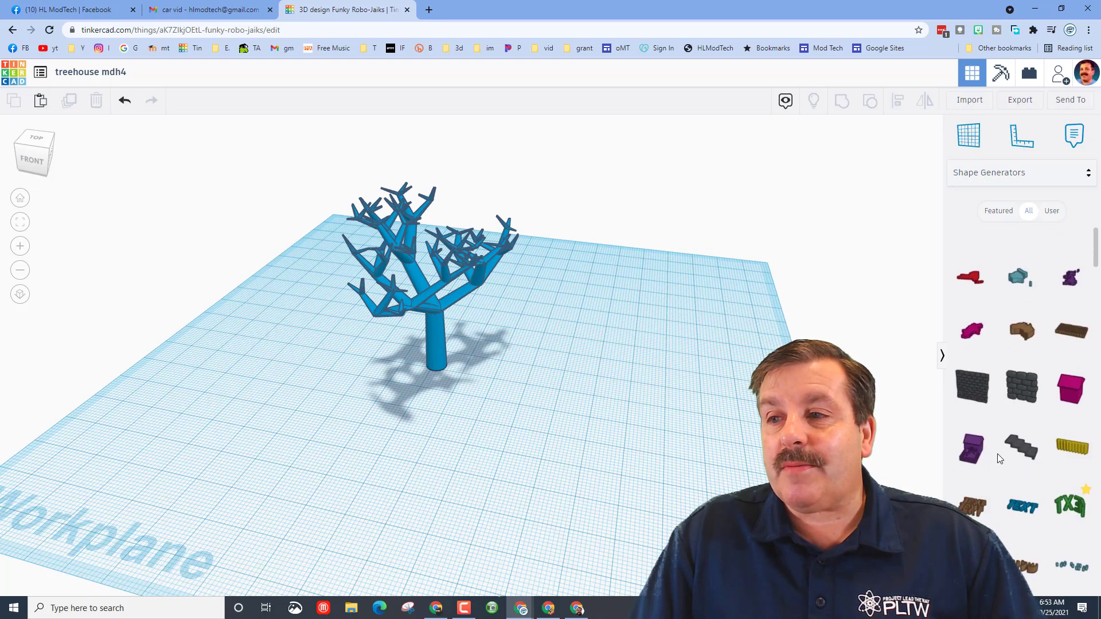
{"action": "left_click_drag", "start_coordinate": [717, 451], "coordinate": [556, 450]}
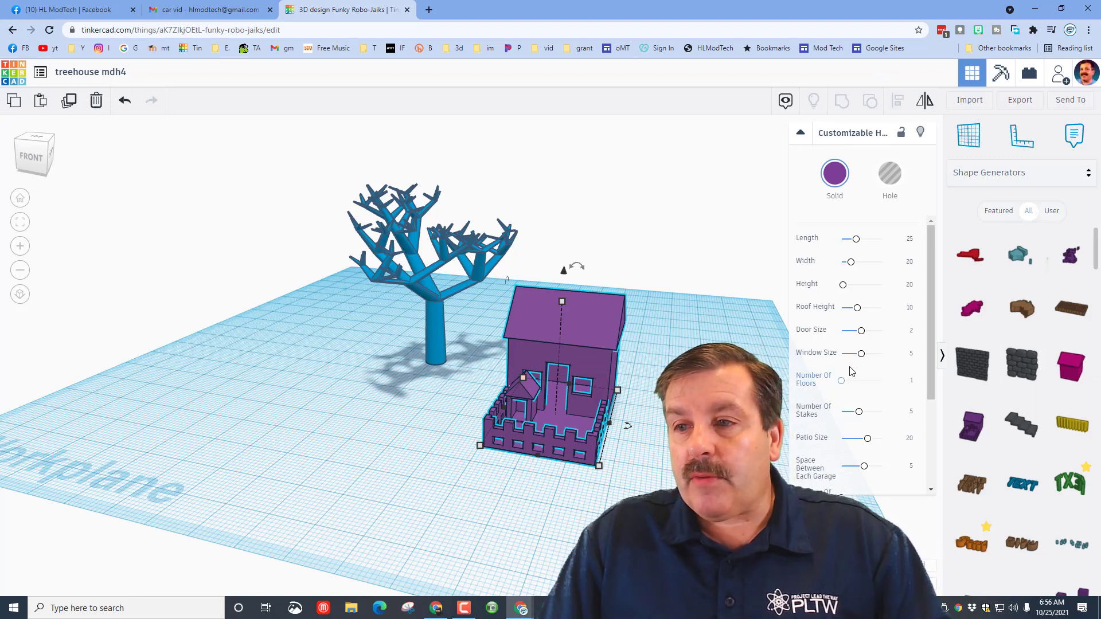
Set the Patio Size of the customizable house to 10.
{"action": "scroll", "coordinate": [843, 344], "scroll_direction": "down", "scroll_amount": 2}
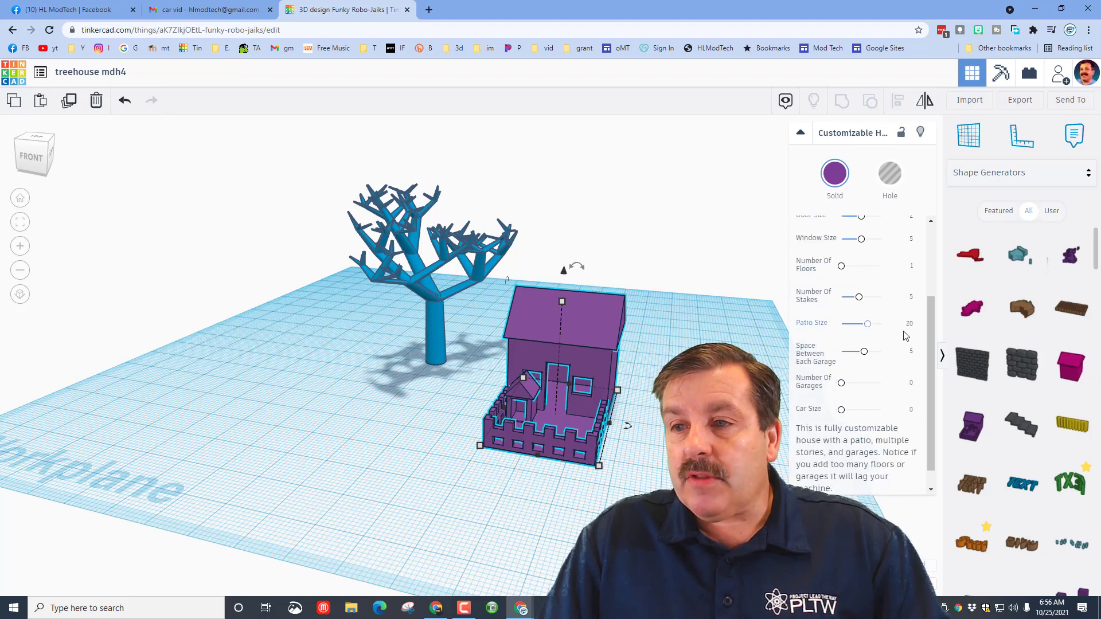
{"action": "left_click", "coordinate": [910, 326]}
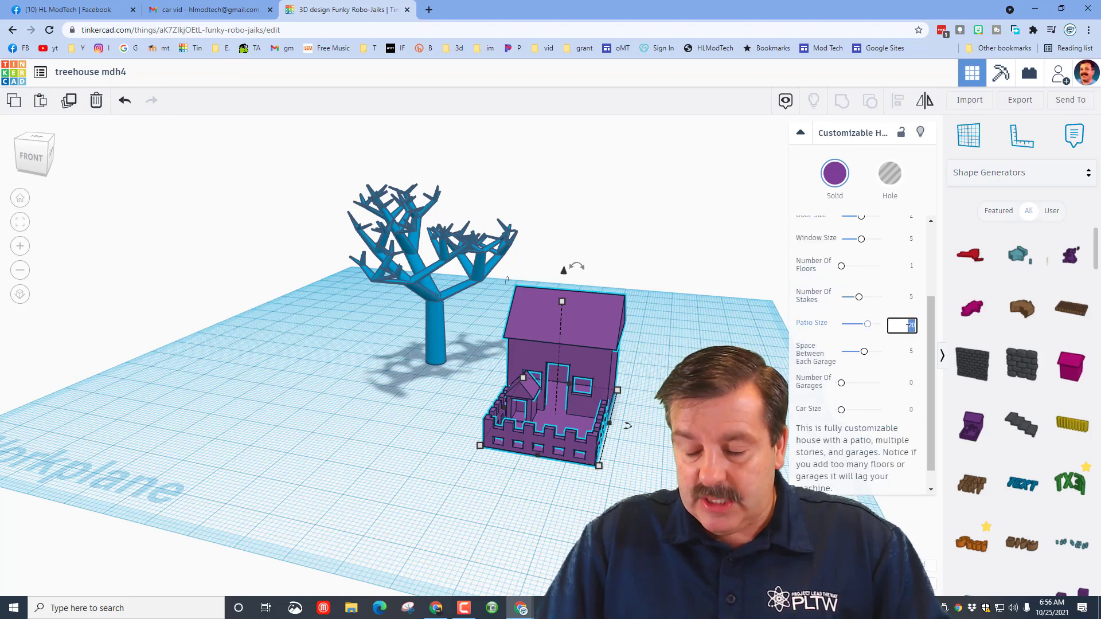
{"action": "type", "text": "10"}
{"action": "key", "text": "Return"}
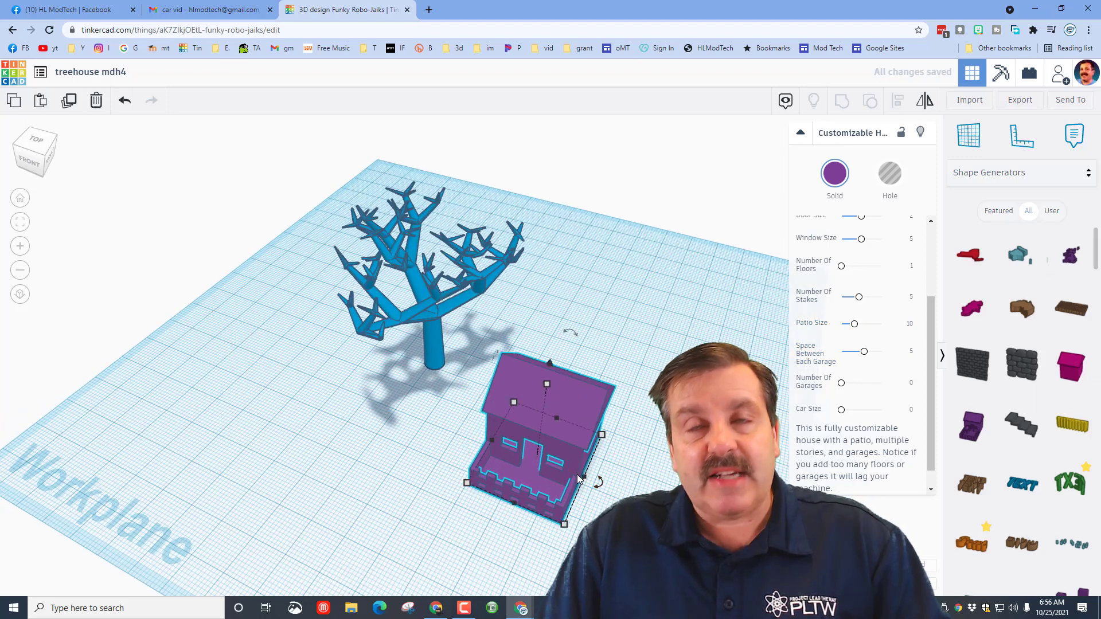
{"action": "right_click_drag", "start_coordinate": [507, 471], "coordinate": [535, 448]}
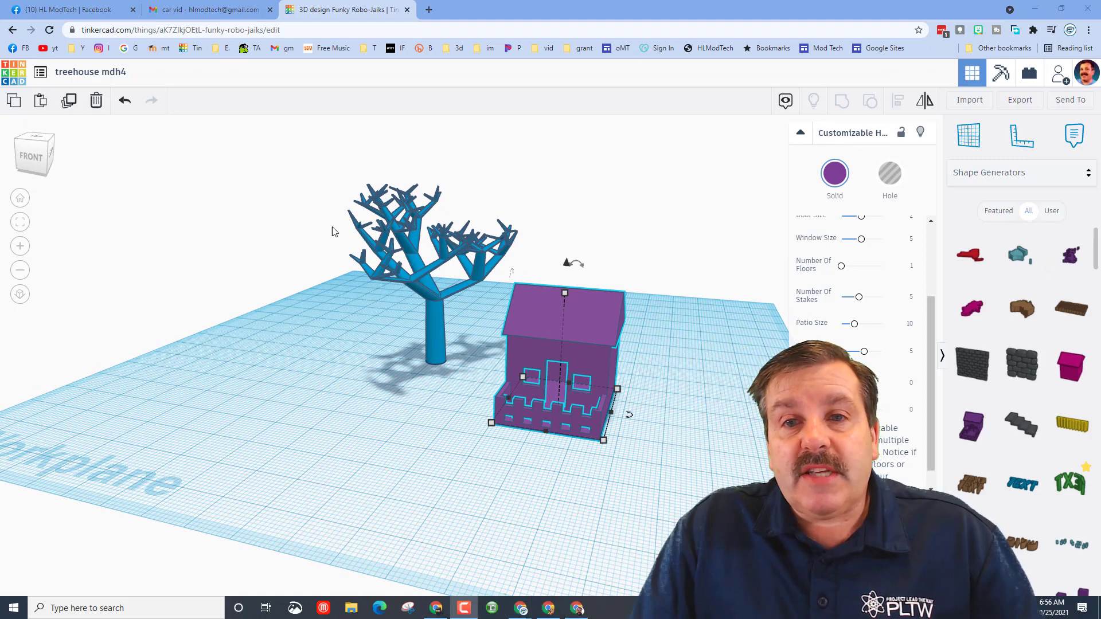
Select the tree and the house together and align them on their centers in both horizontal directions.
{"action": "left_click_drag", "start_coordinate": [258, 153], "coordinate": [662, 496]}
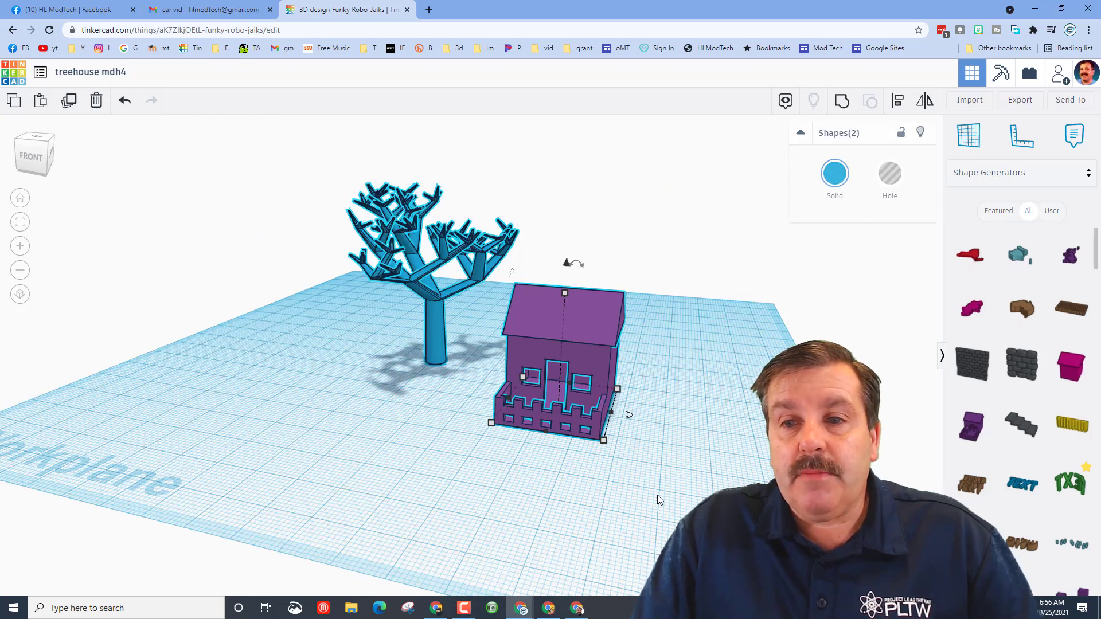
{"action": "left_click", "coordinate": [896, 101]}
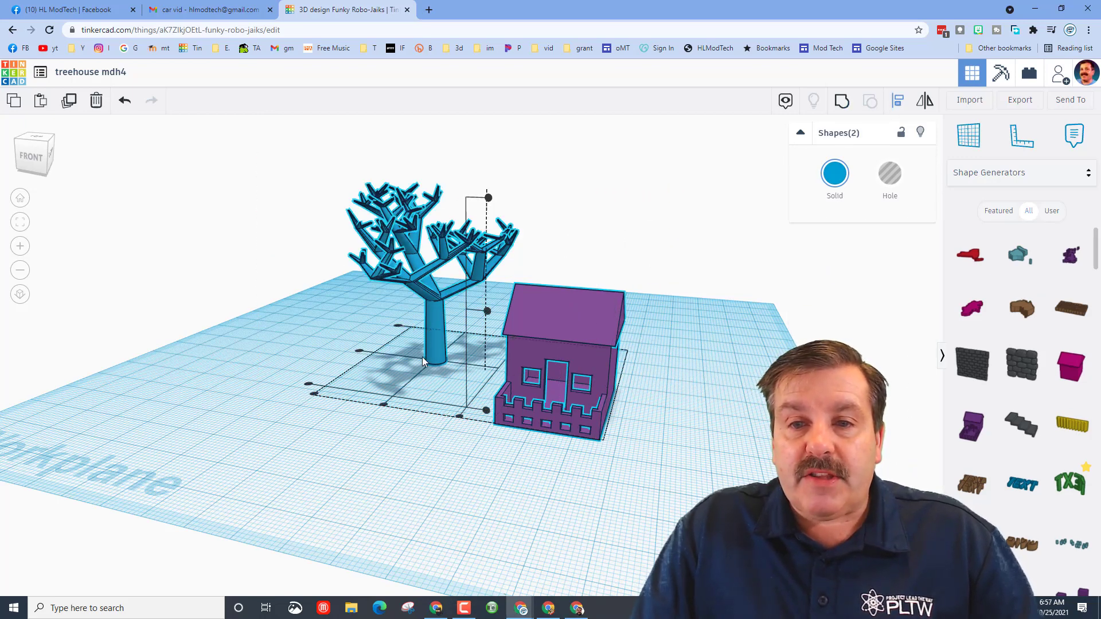
{"action": "left_click", "coordinate": [383, 406]}
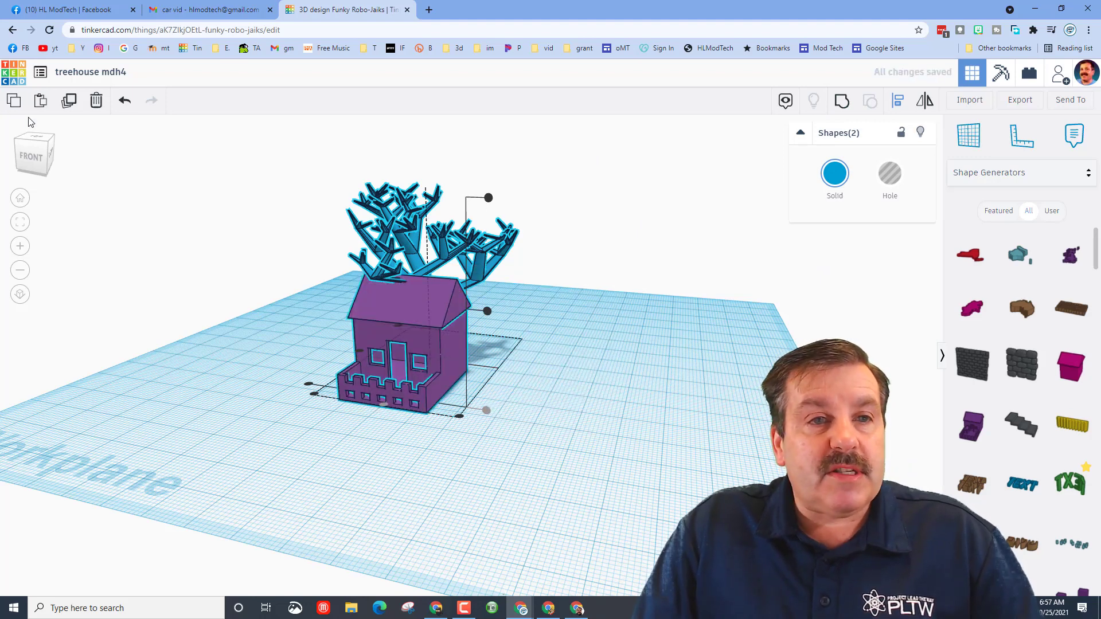
{"action": "left_click", "coordinate": [20, 142]}
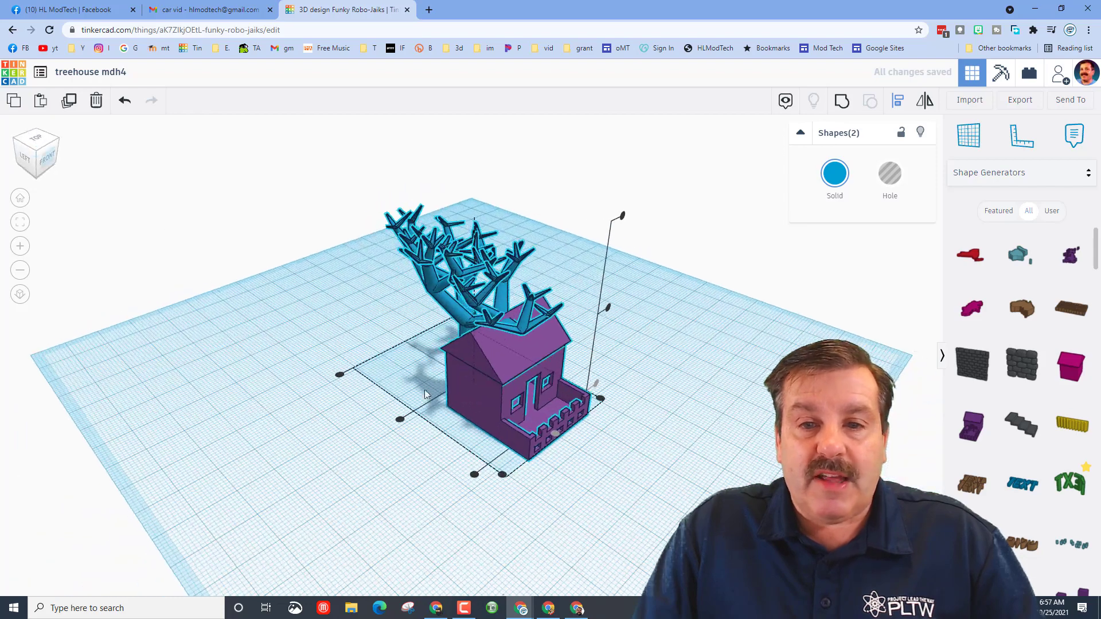
{"action": "left_click", "coordinate": [400, 421]}
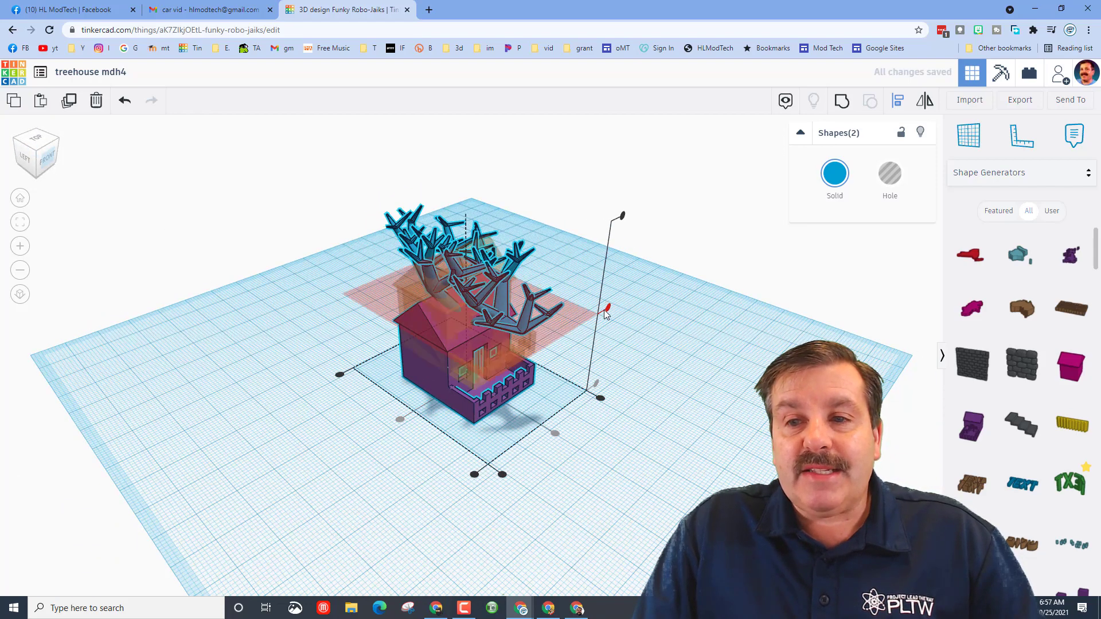
Align the tree and the house vertically at their tops, then deselect them.
{"action": "left_click", "coordinate": [622, 216]}
{"action": "left_click", "coordinate": [613, 268]}
{"action": "right_click_drag", "start_coordinate": [613, 267], "coordinate": [414, 232]}
Raise the house in small vertical nudges until its patio sits above the tree's lower branches.
{"action": "left_click", "coordinate": [444, 213]}
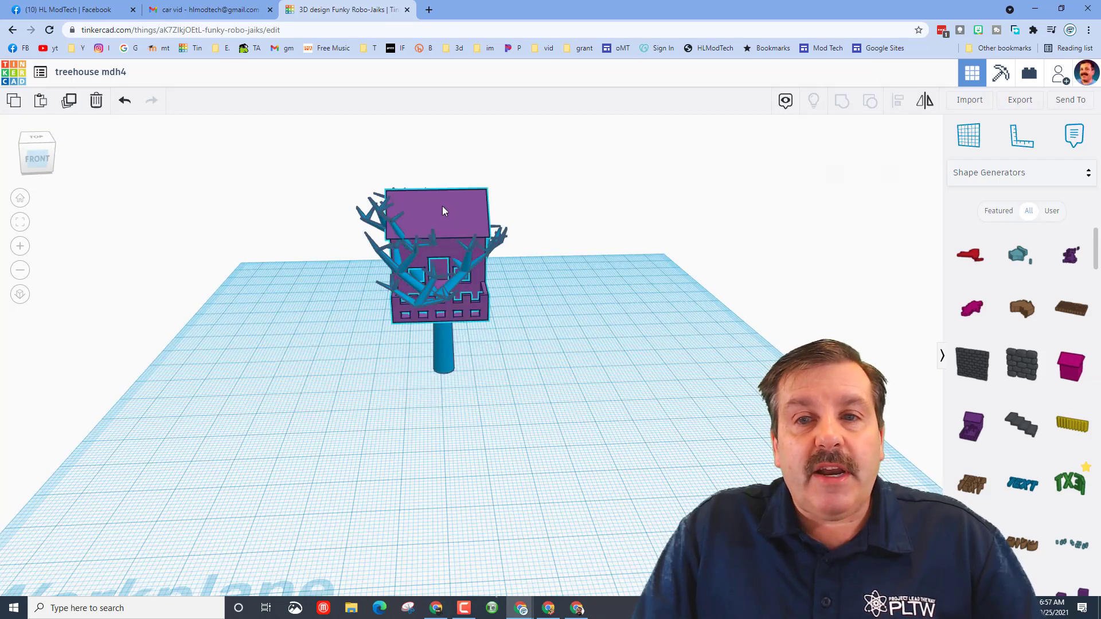
{"action": "key", "text": "ctrl+Up"}
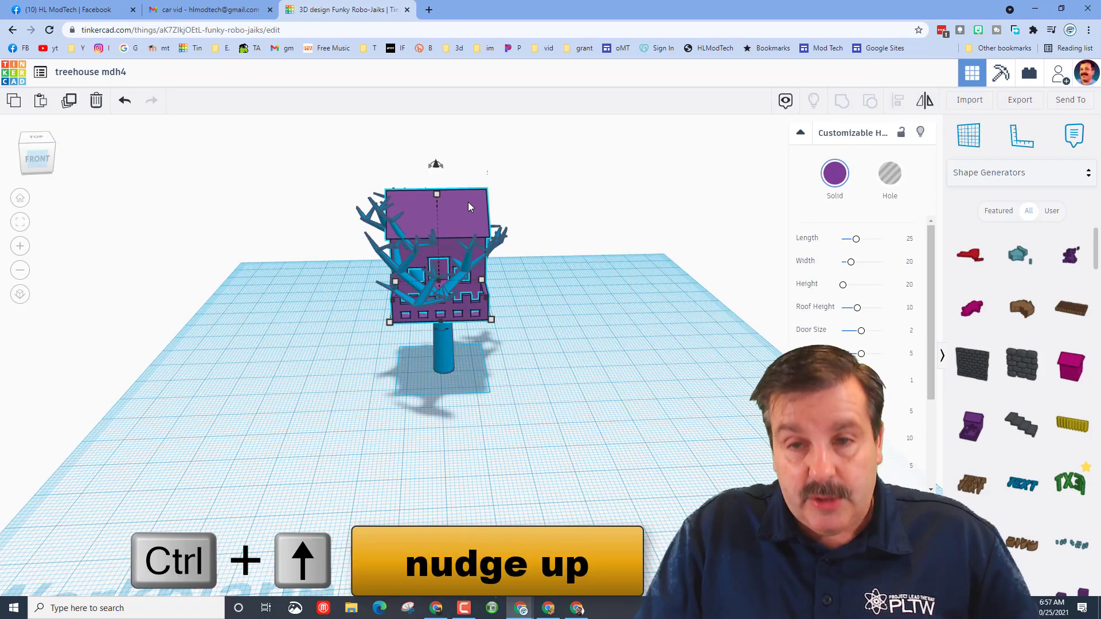
{"action": "key", "text": "ctrl+Up"}
{"action": "key", "text": "ctrl+Up"}
{"action": "key", "text": "ctrl+Up"}
{"action": "key", "text": "ctrl+Up"}
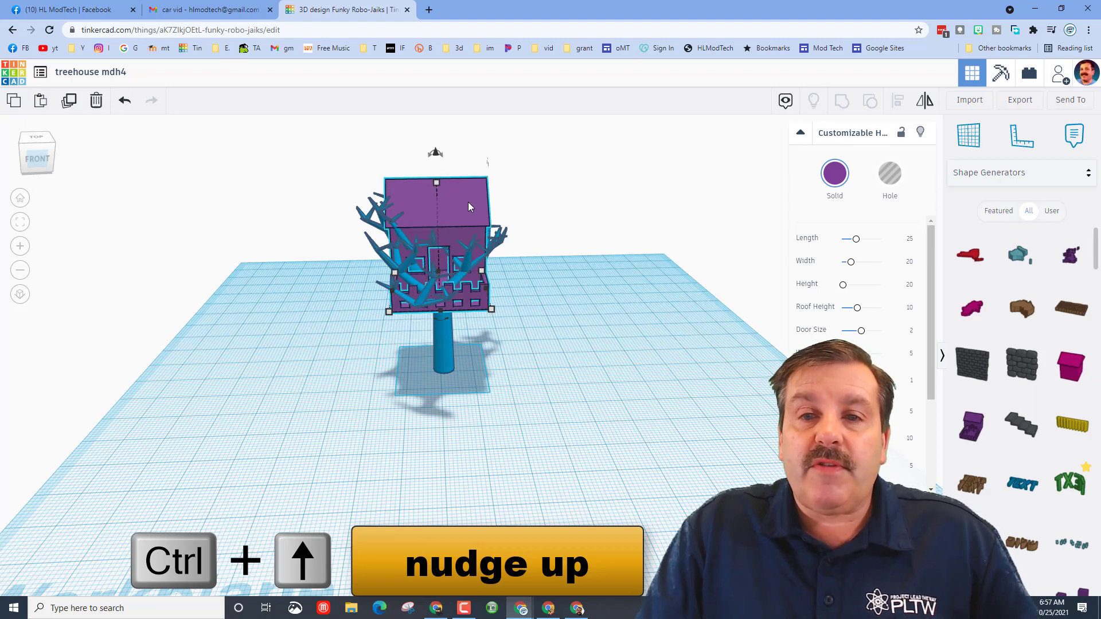
{"action": "key", "text": "ctrl+Up"}
{"action": "key", "text": "ctrl+Up"}
{"action": "key", "text": "ctrl+Up"}
{"action": "key", "text": "ctrl+Up"}
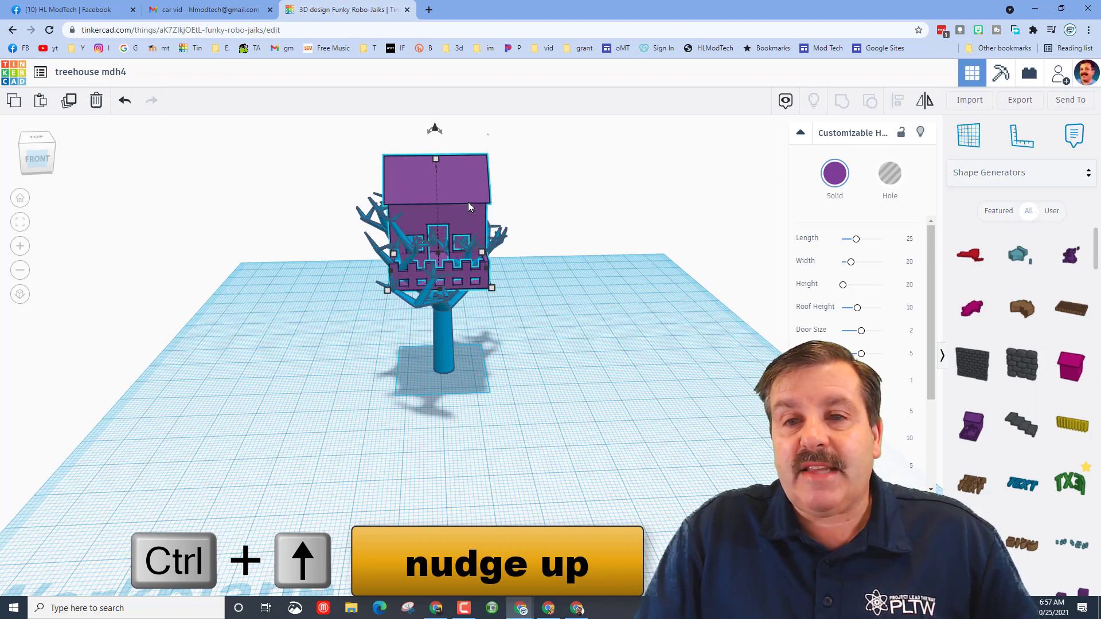
{"action": "right_click_drag", "start_coordinate": [468, 202], "coordinate": [378, 217]}
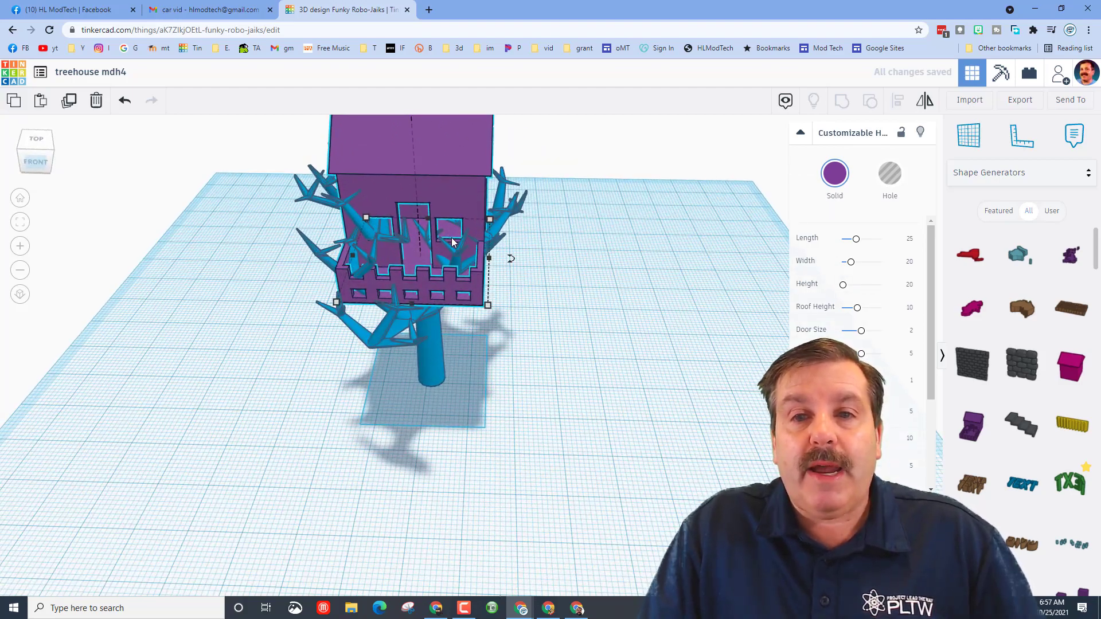
{"action": "scroll", "coordinate": [395, 235], "scroll_direction": "down", "scroll_amount": 3}
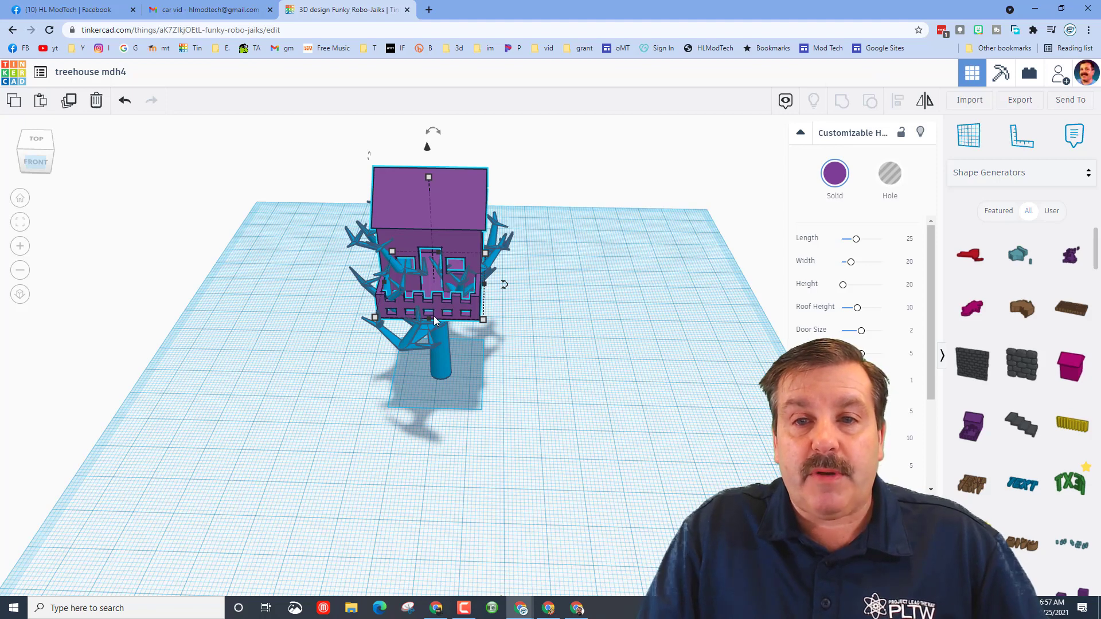
Hide the tree and place a new workplane on the house's patio floor.
{"action": "left_click", "coordinate": [442, 349]}
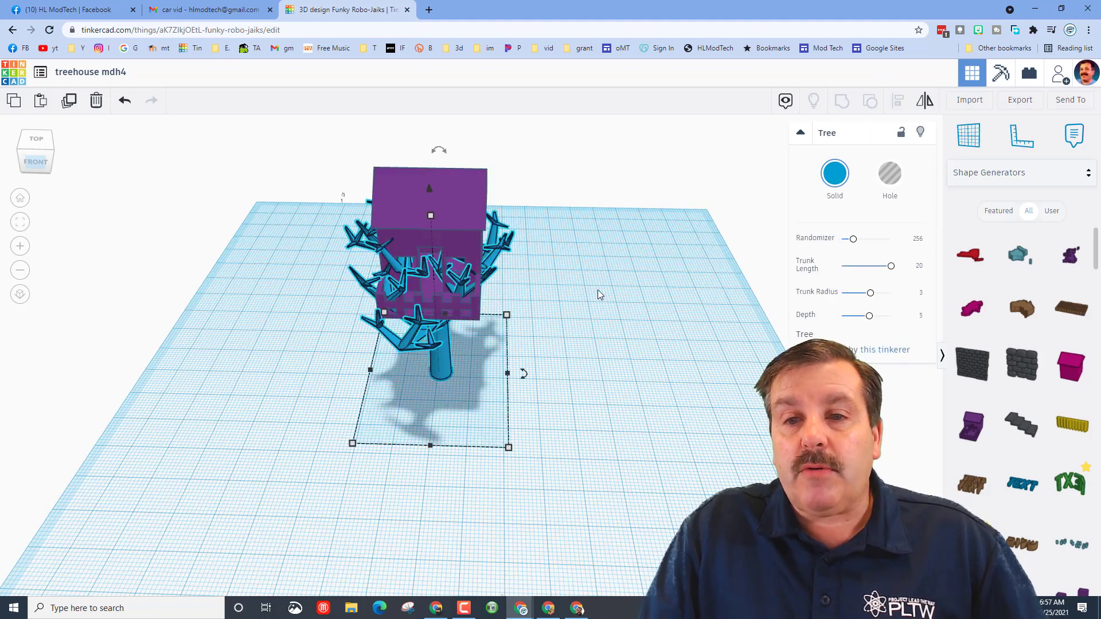
{"action": "left_click", "coordinate": [921, 133]}
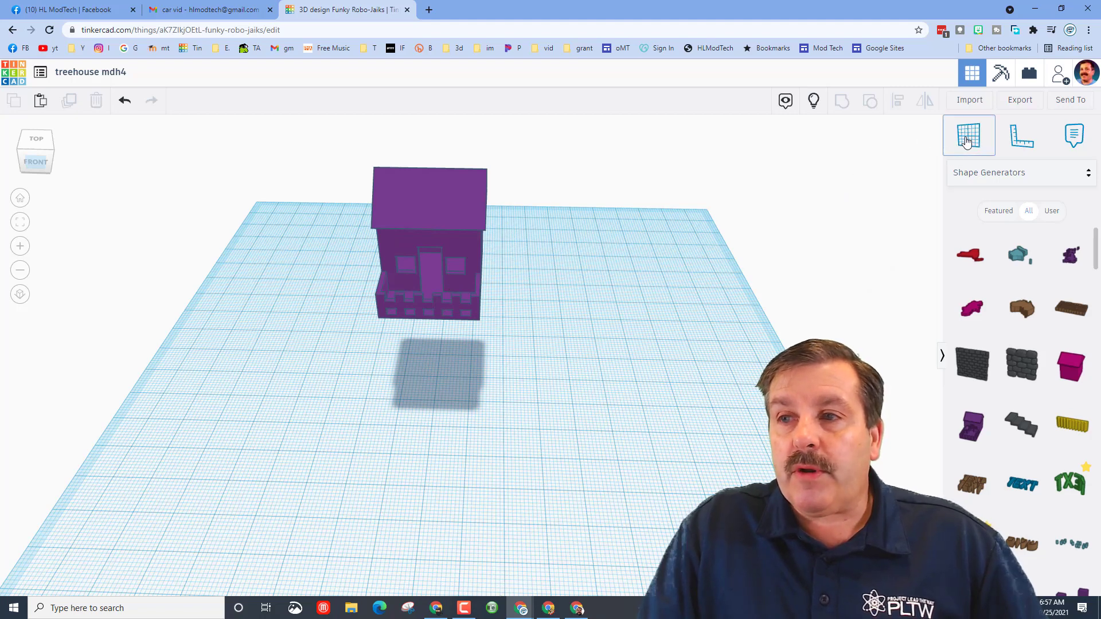
{"action": "left_click", "coordinate": [431, 286]}
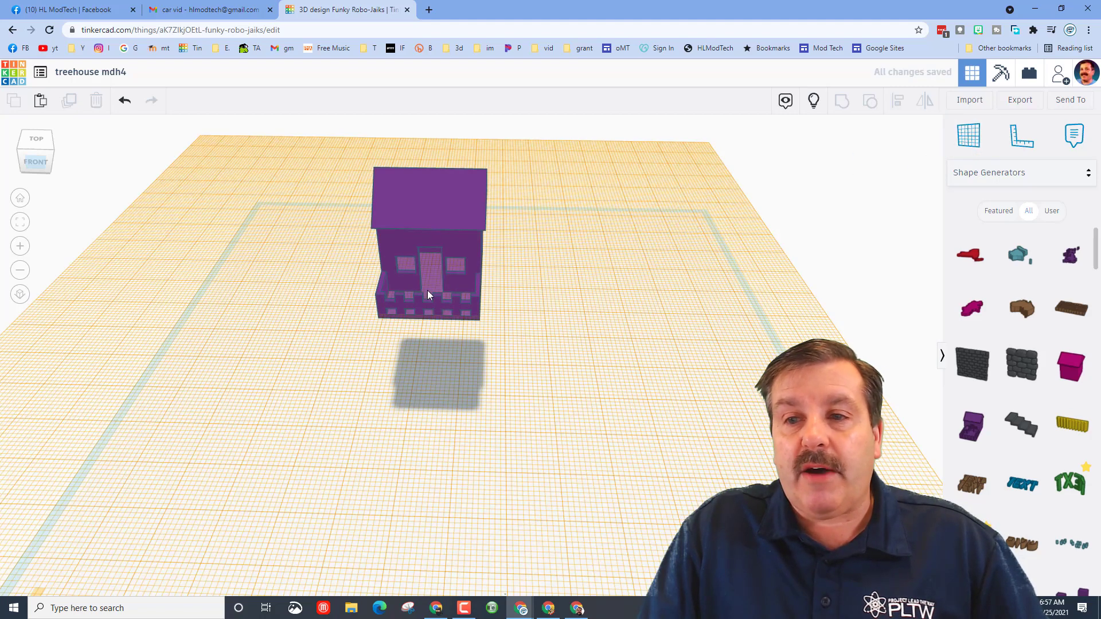
Add a box hole from the basic shapes onto the patio floor of the house.
{"action": "left_click", "coordinate": [1009, 178]}
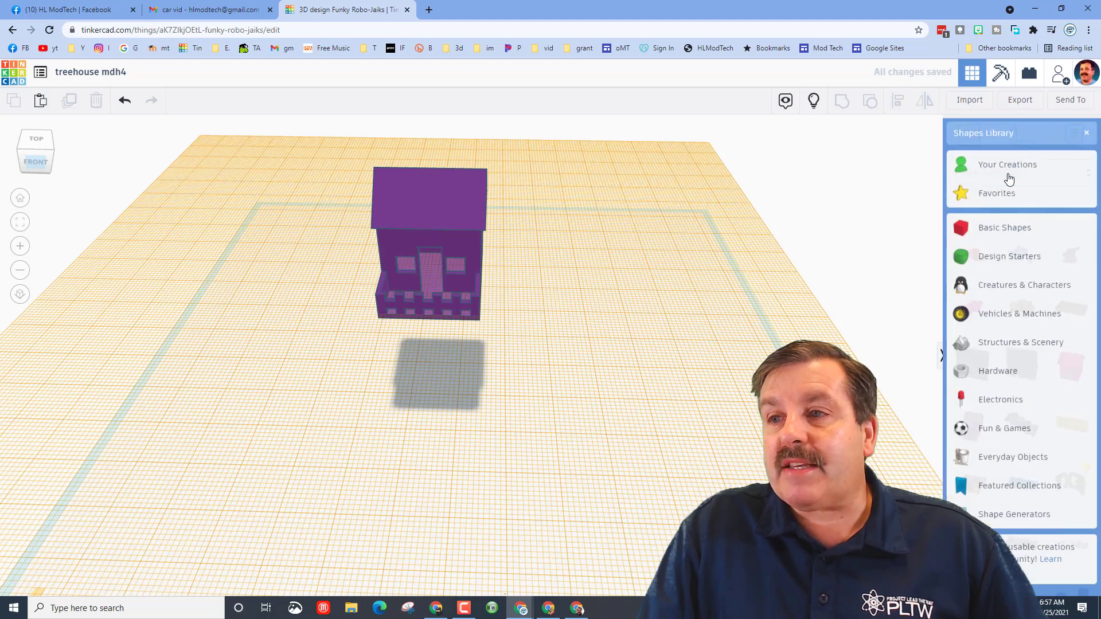
{"action": "left_click", "coordinate": [996, 224]}
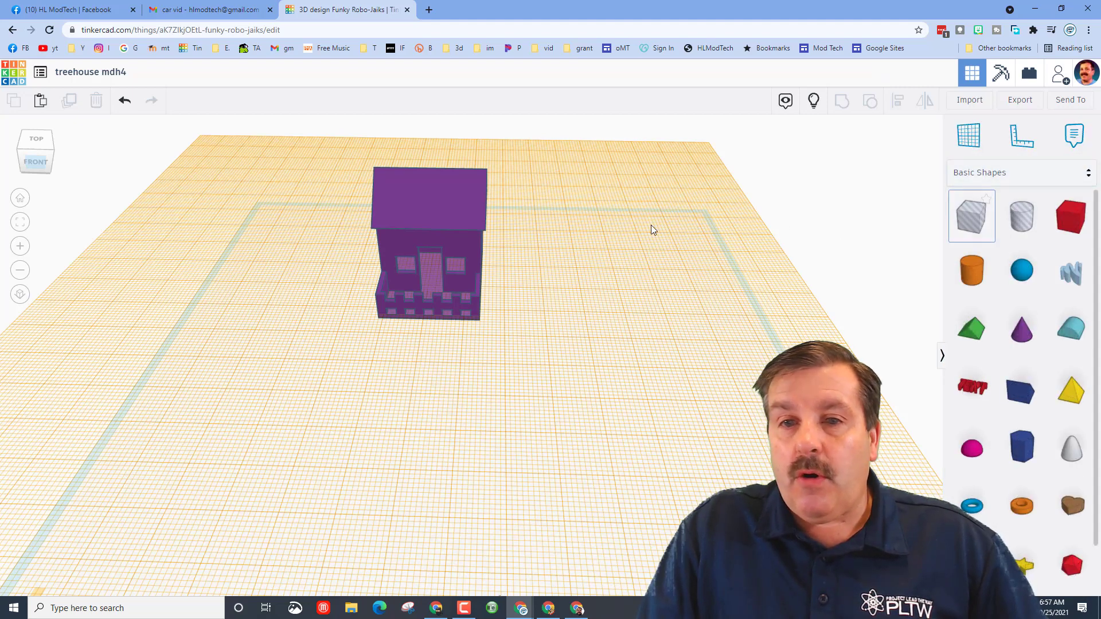
{"action": "left_click", "coordinate": [425, 263]}
{"action": "scroll", "coordinate": [425, 262], "scroll_direction": "up", "scroll_amount": 3}
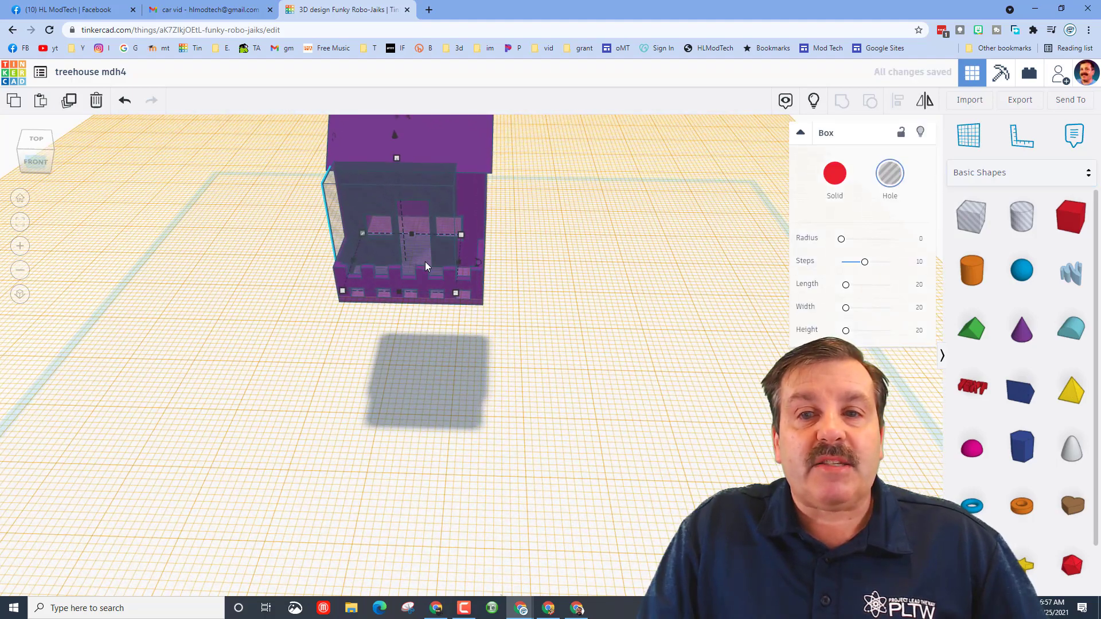
{"action": "scroll", "coordinate": [425, 263], "scroll_direction": "down", "scroll_amount": 3}
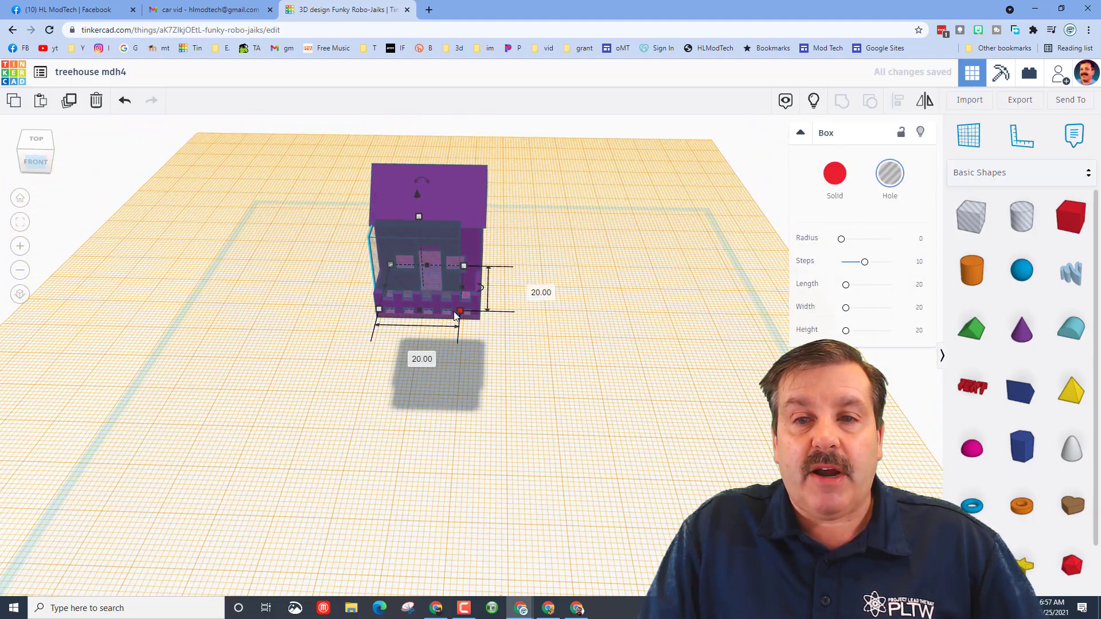
Resize the box hole to the house's 27 by 31 mm footprint and make it 43 mm tall.
{"action": "left_click", "coordinate": [460, 189]}
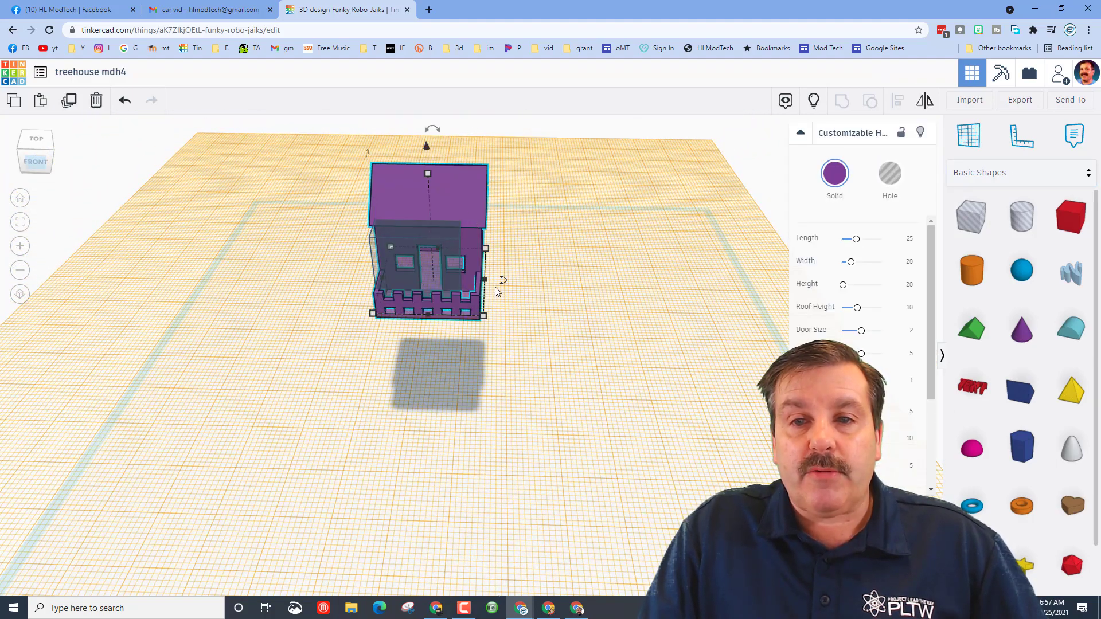
{"action": "left_click", "coordinate": [433, 295]}
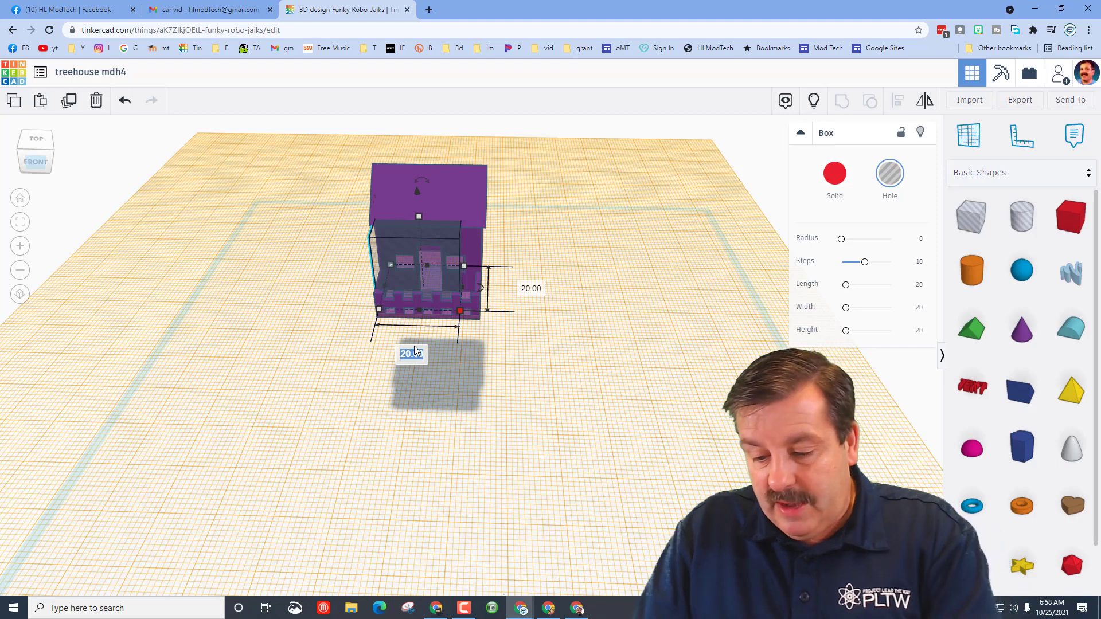
{"action": "key", "text": "Return"}
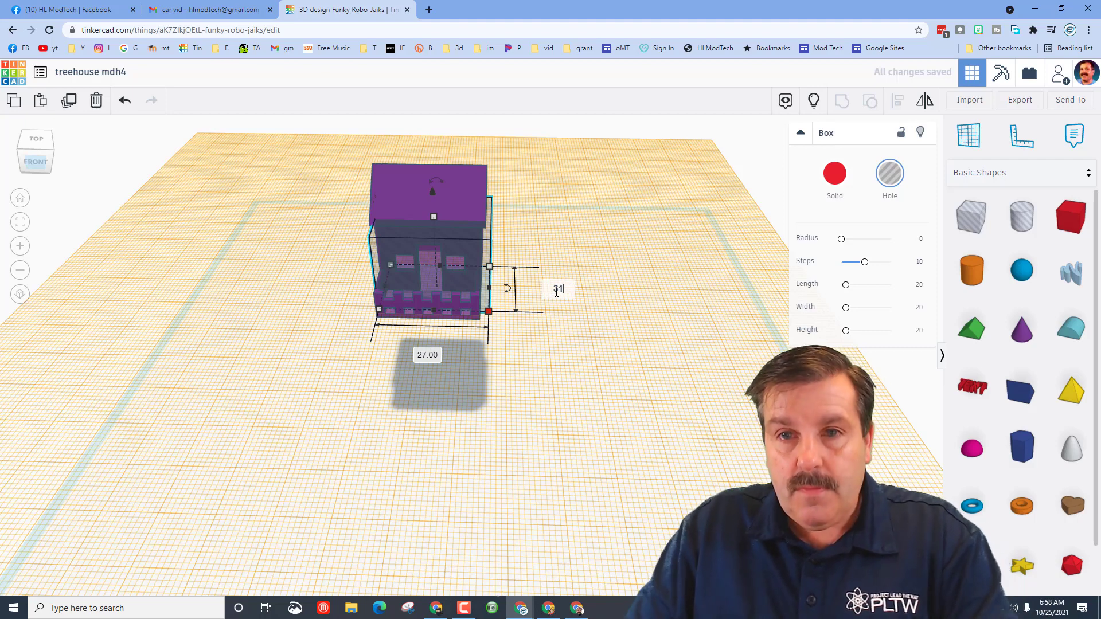
{"action": "left_click", "coordinate": [557, 291]}
{"action": "type", "text": "31"}
{"action": "key", "text": "Return"}
{"action": "left_click_drag", "start_coordinate": [431, 235], "coordinate": [429, 140]}
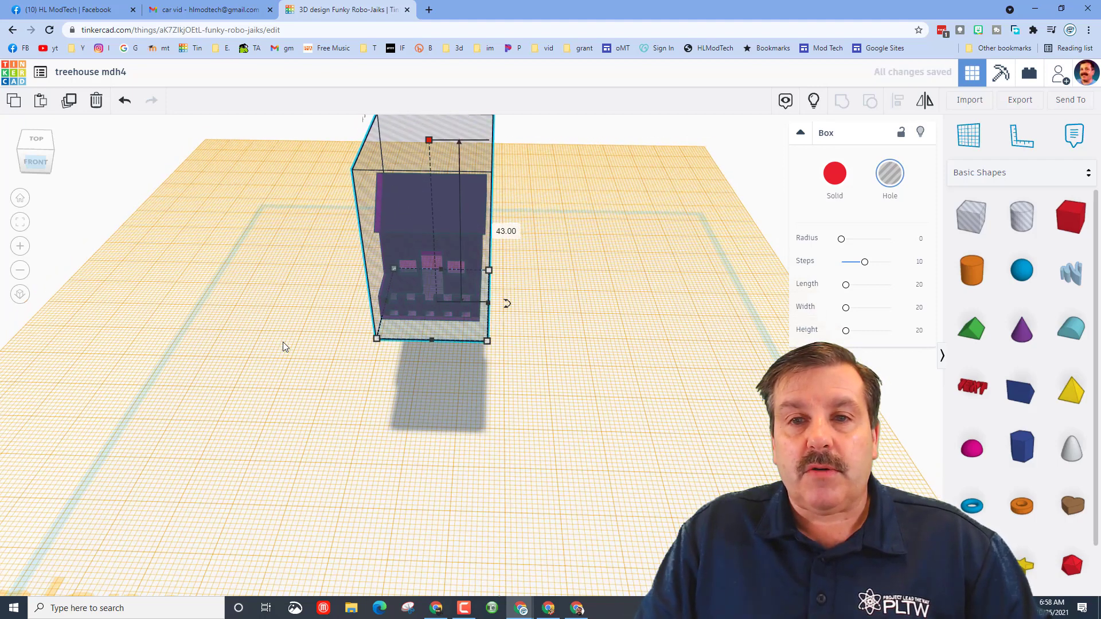
Select the house and the box hole together and center them on each other in both horizontal directions.
{"action": "scroll", "coordinate": [505, 347], "scroll_direction": "down", "scroll_amount": 2}
{"action": "right_click_drag", "start_coordinate": [519, 335], "coordinate": [384, 324]}
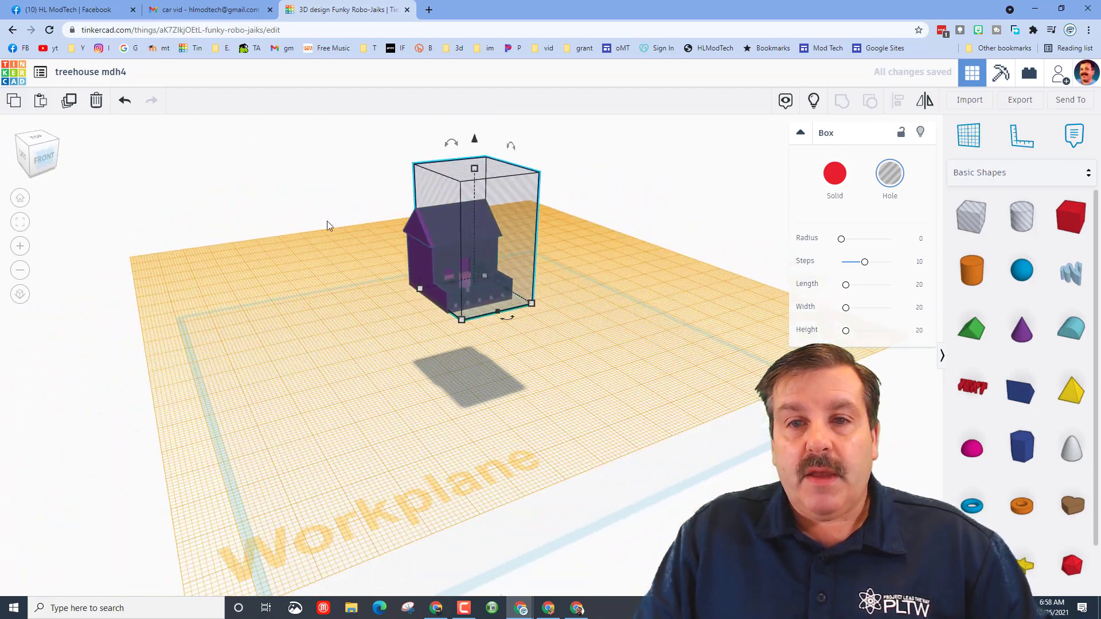
{"action": "left_click_drag", "start_coordinate": [668, 469], "coordinate": [637, 423]}
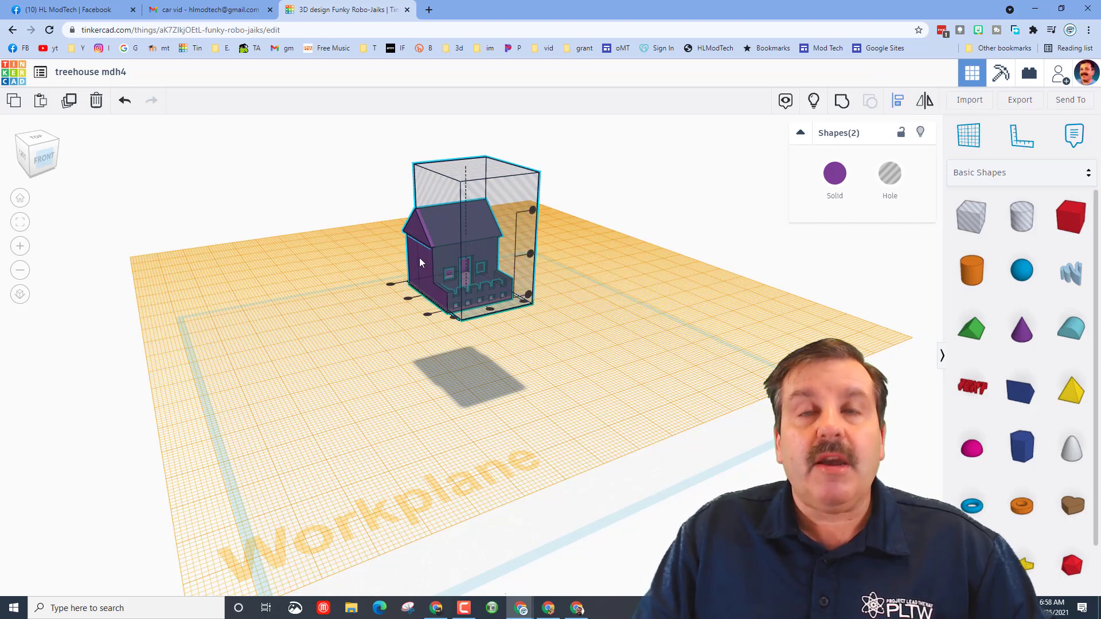
{"action": "left_click", "coordinate": [410, 300]}
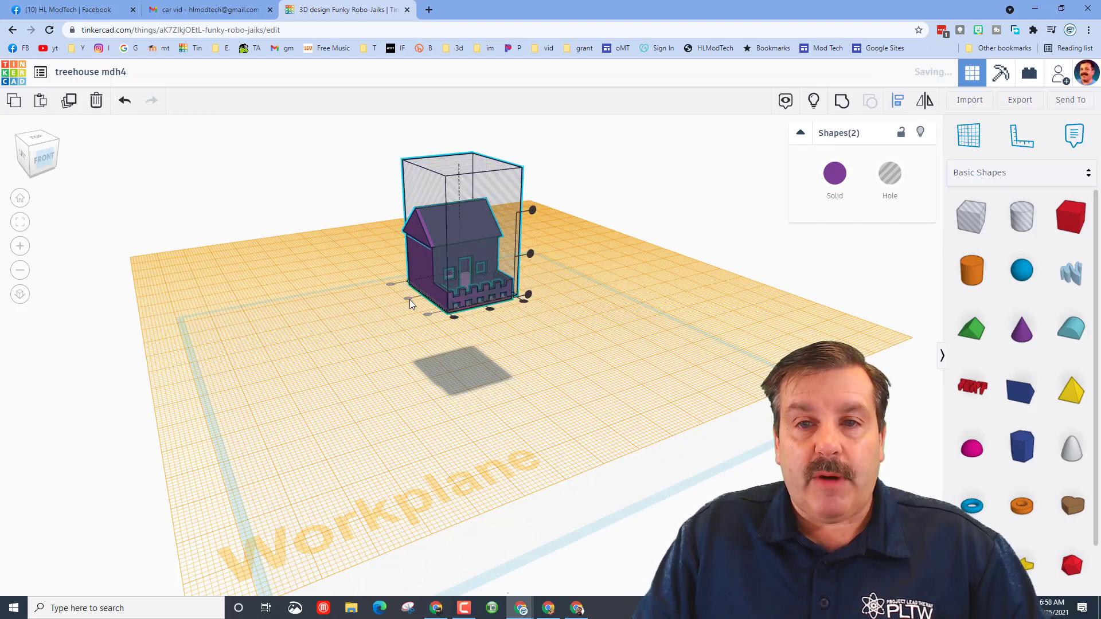
{"action": "key", "text": "ctrl+z"}
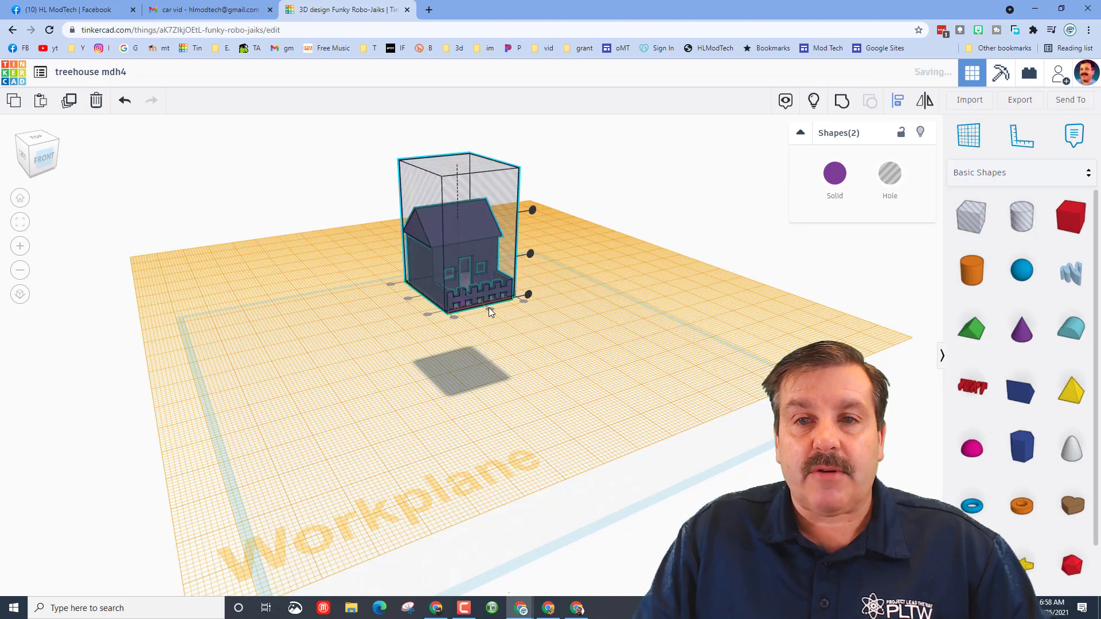
{"action": "left_click", "coordinate": [572, 329]}
{"action": "right_click_drag", "start_coordinate": [572, 330], "coordinate": [517, 318]}
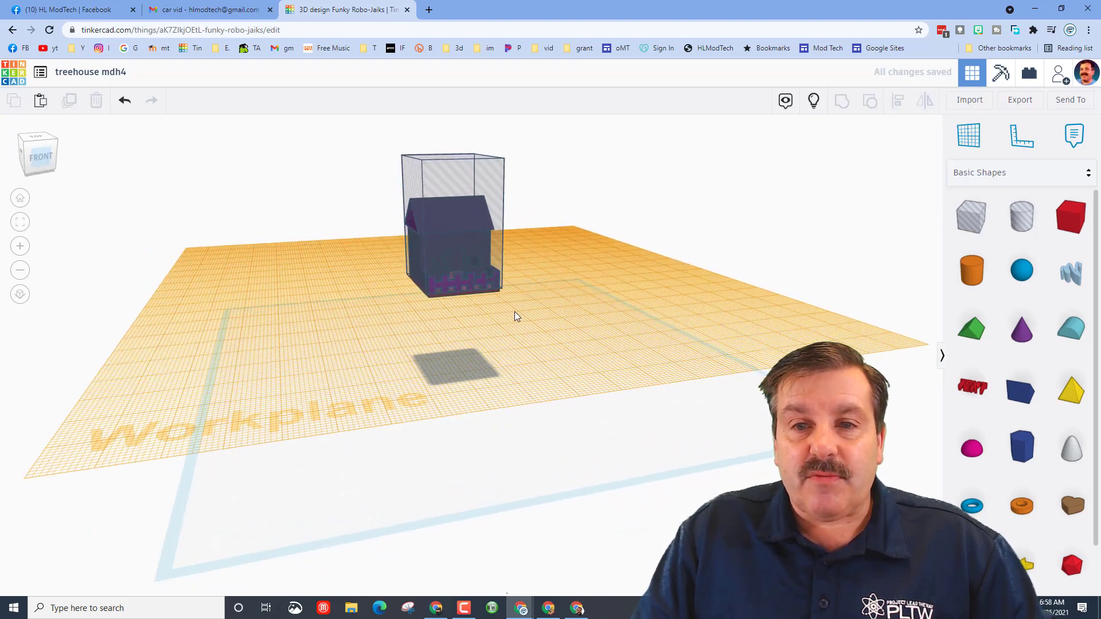
Show all hidden objects, then hide only the house so the tree and the box hole remain.
{"action": "scroll", "coordinate": [520, 317], "scroll_direction": "up", "scroll_amount": 2}
{"action": "left_click", "coordinate": [814, 101]}
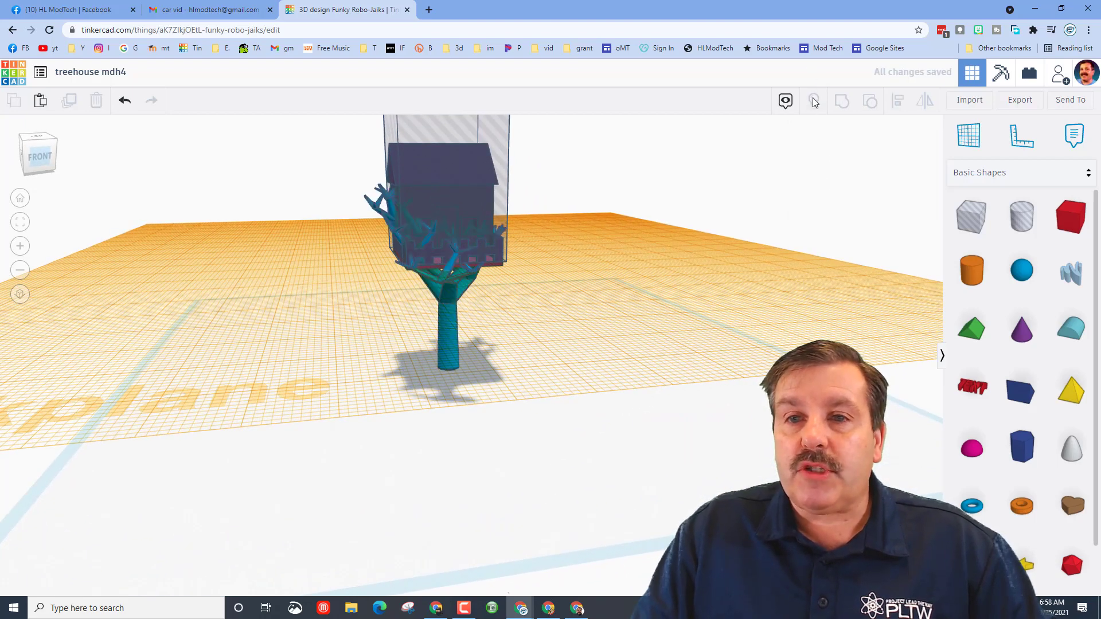
{"action": "right_click_drag", "start_coordinate": [640, 345], "coordinate": [477, 275]}
{"action": "left_click", "coordinate": [470, 277]}
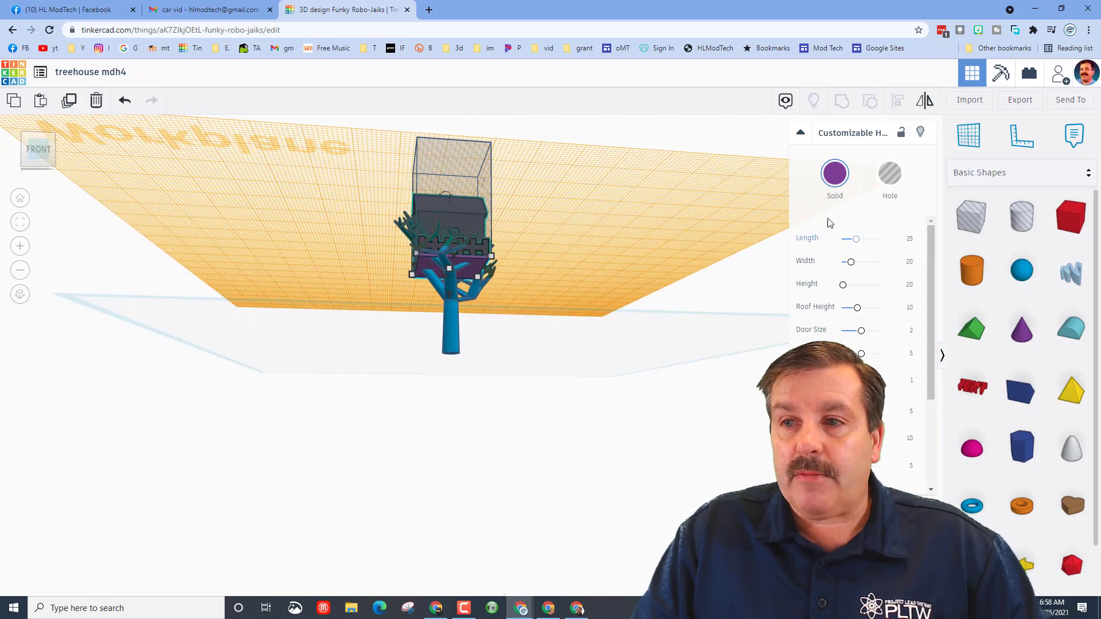
{"action": "left_click", "coordinate": [920, 133]}
{"action": "right_click_drag", "start_coordinate": [674, 376], "coordinate": [660, 426]}
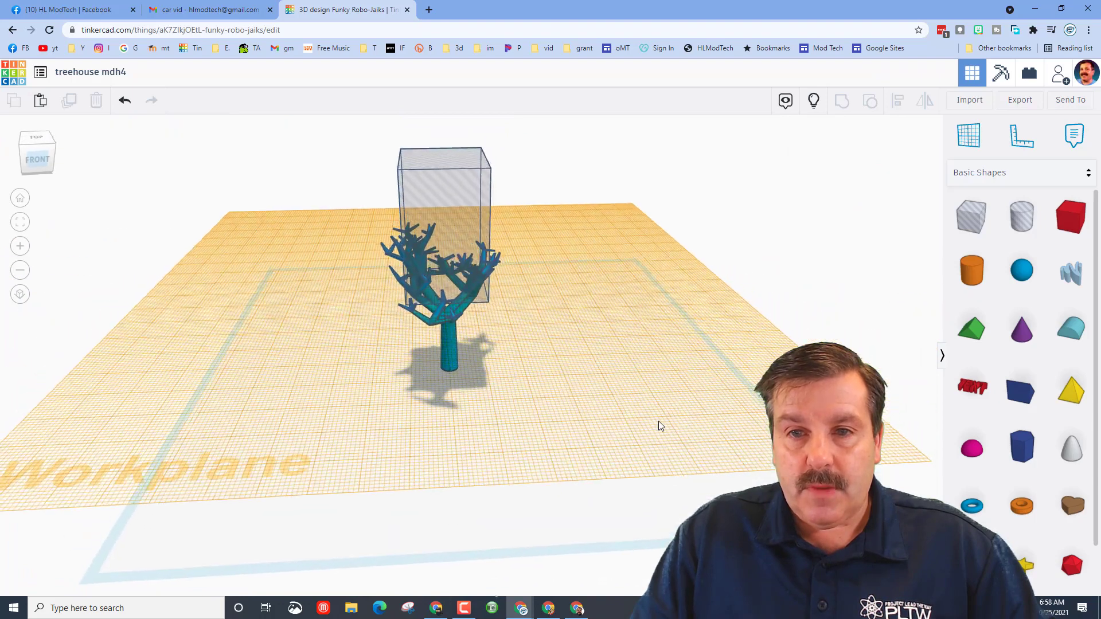
Group the tree with the box hole to cut away the inner branches, and return the workplane to the base grid.
{"action": "left_click_drag", "start_coordinate": [238, 217], "coordinate": [637, 406]}
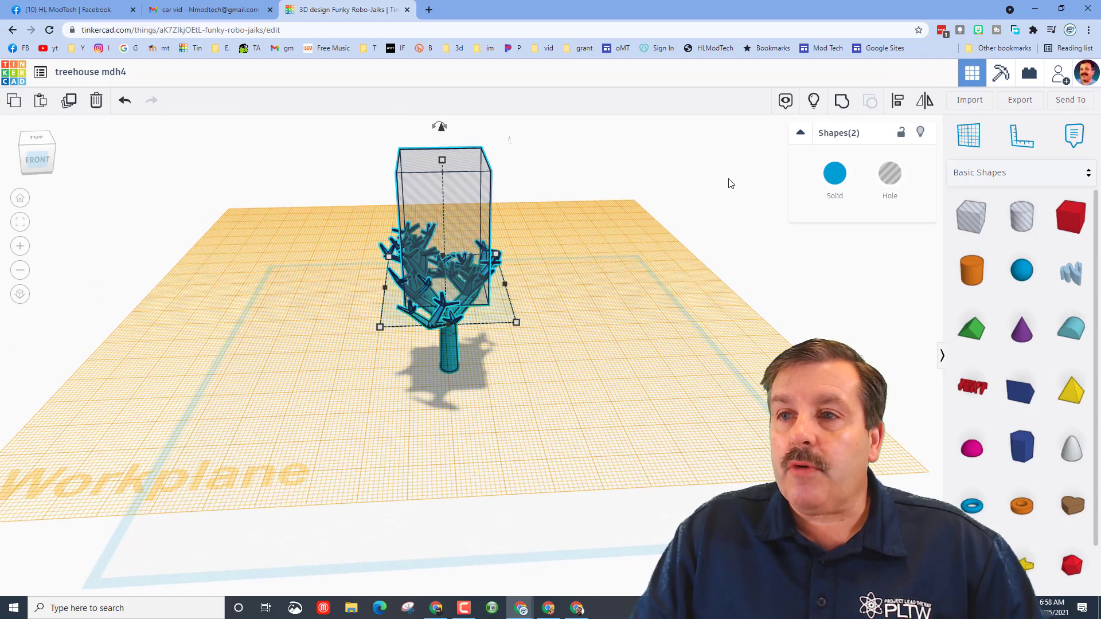
{"action": "left_click", "coordinate": [841, 102]}
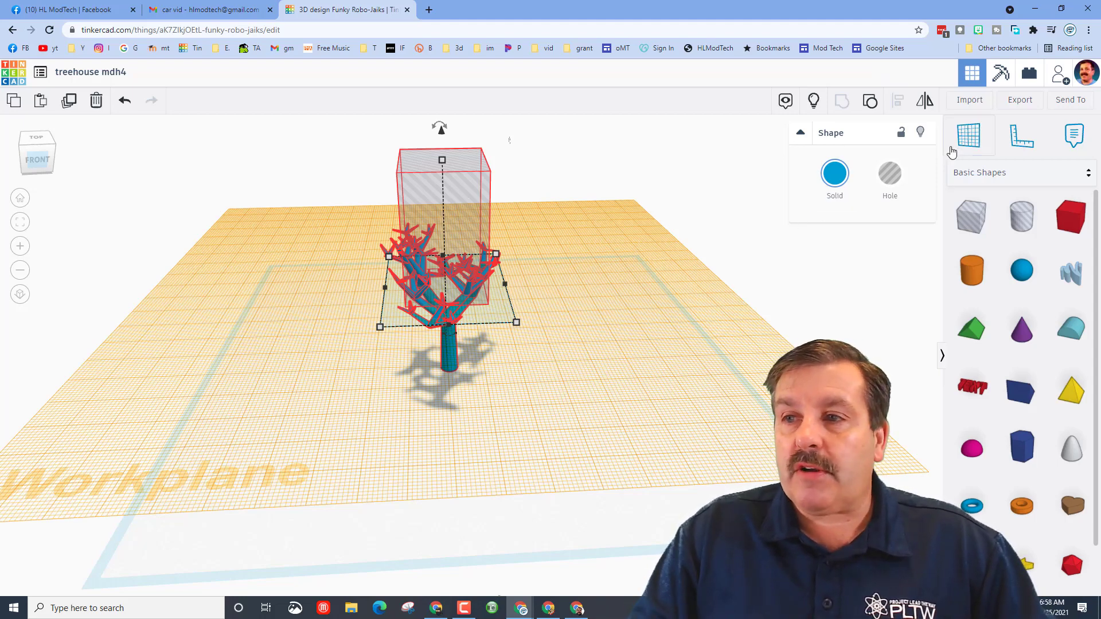
{"action": "left_click", "coordinate": [727, 373]}
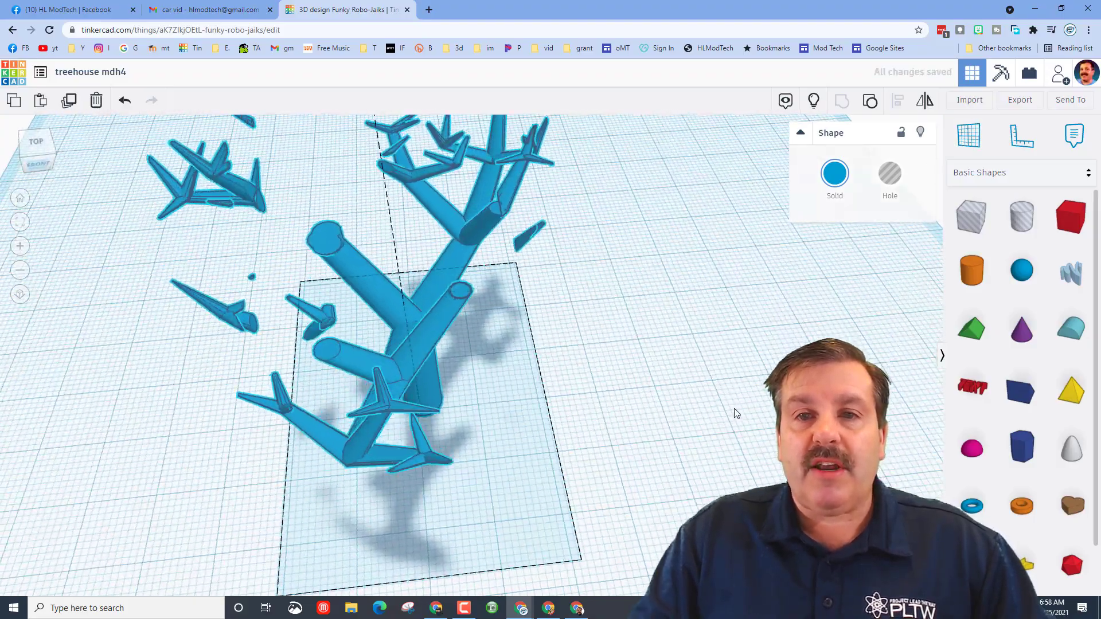
{"action": "right_click_drag", "start_coordinate": [737, 414], "coordinate": [594, 344]}
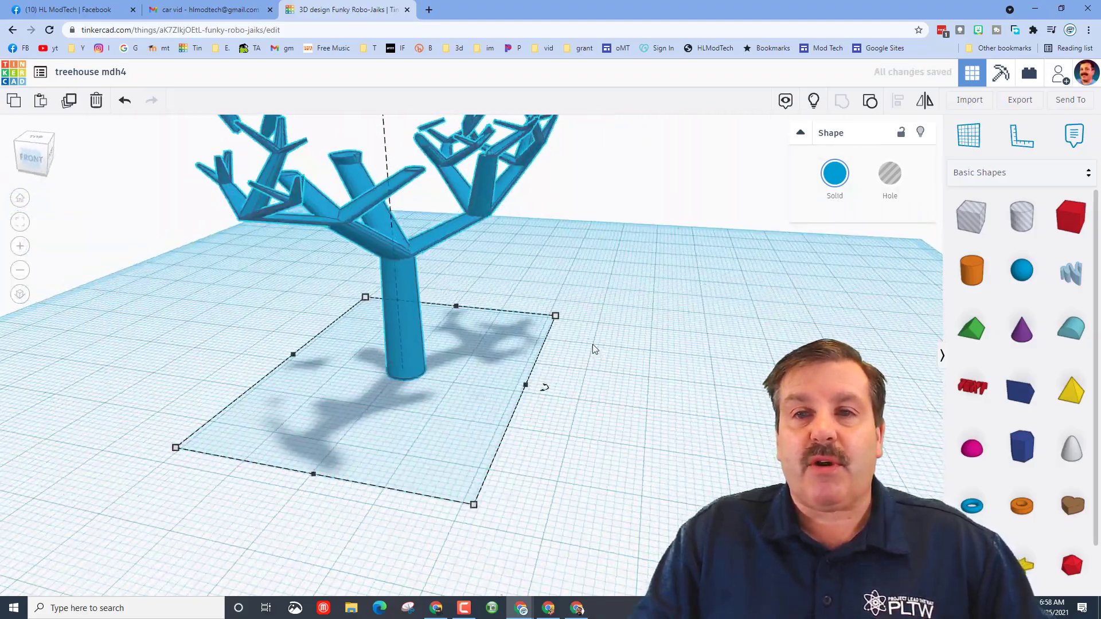
{"action": "scroll", "coordinate": [588, 340], "scroll_direction": "down", "scroll_amount": 3}
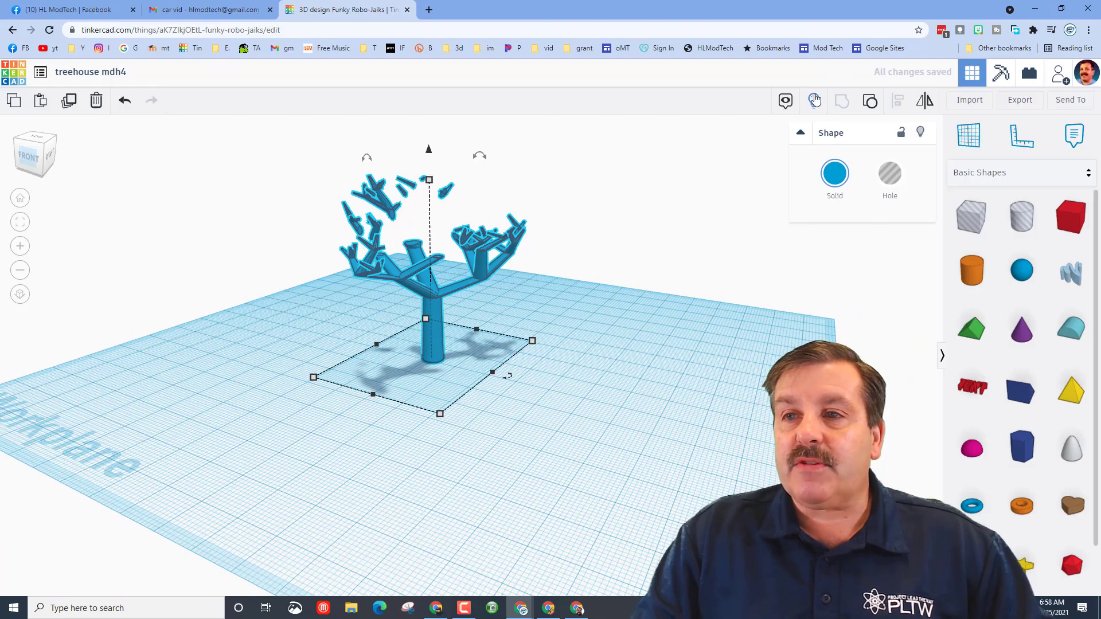
Show the hidden house again and color both the house and the tree dark brown.
{"action": "left_click", "coordinate": [815, 100]}
{"action": "right_click_drag", "start_coordinate": [575, 277], "coordinate": [435, 358]}
{"action": "left_click", "coordinate": [834, 175]}
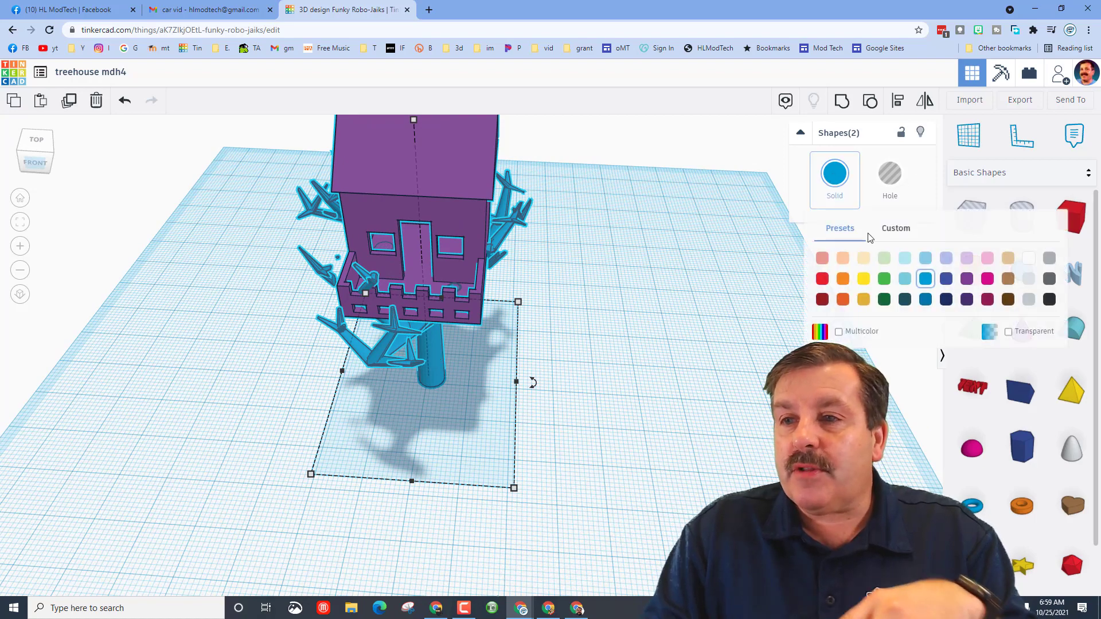
{"action": "left_click", "coordinate": [1007, 299]}
{"action": "right_click_drag", "start_coordinate": [755, 291], "coordinate": [734, 261]}
{"action": "left_click", "coordinate": [531, 220]}
Select only the house and change its color to the medium dark blue preset.
{"action": "left_click", "coordinate": [472, 184]}
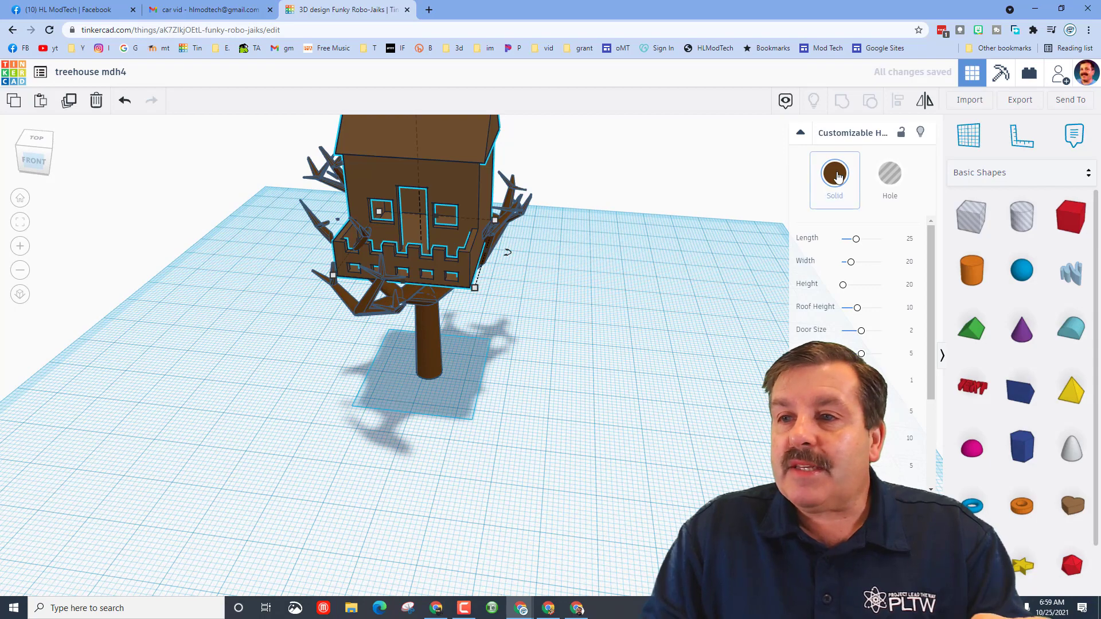
{"action": "left_click", "coordinate": [837, 175]}
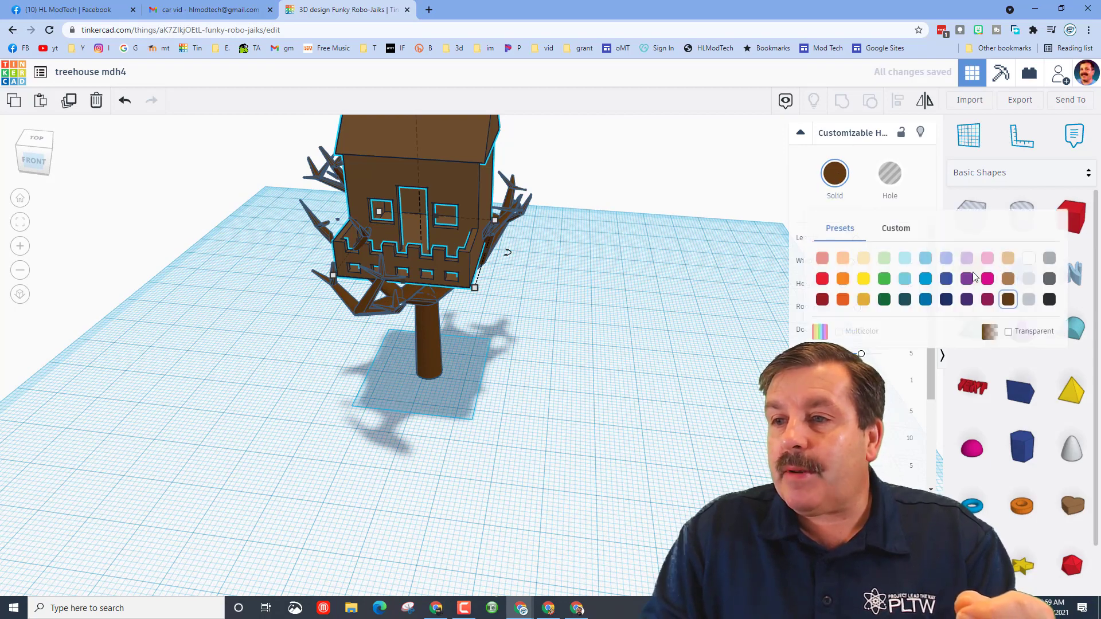
{"action": "left_click", "coordinate": [947, 279]}
{"action": "left_click", "coordinate": [639, 302]}
{"action": "right_click_drag", "start_coordinate": [639, 302], "coordinate": [1100, 234]}
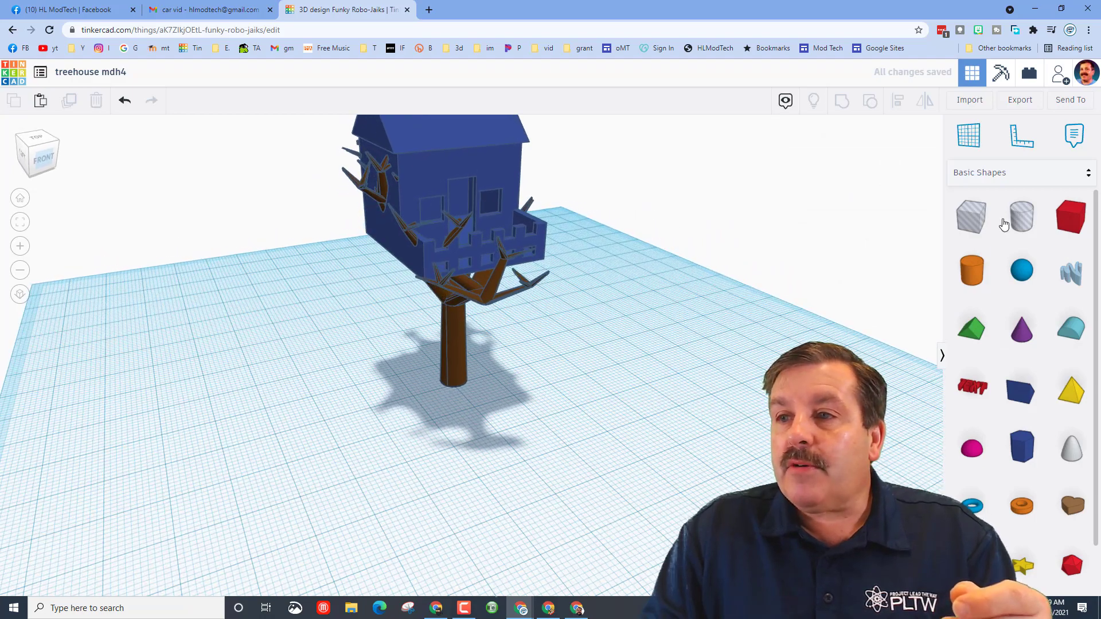
Set the workplane on the porch floor and place the Creatures & Characters figure standing with arms up there.
{"action": "left_click", "coordinate": [1020, 175]}
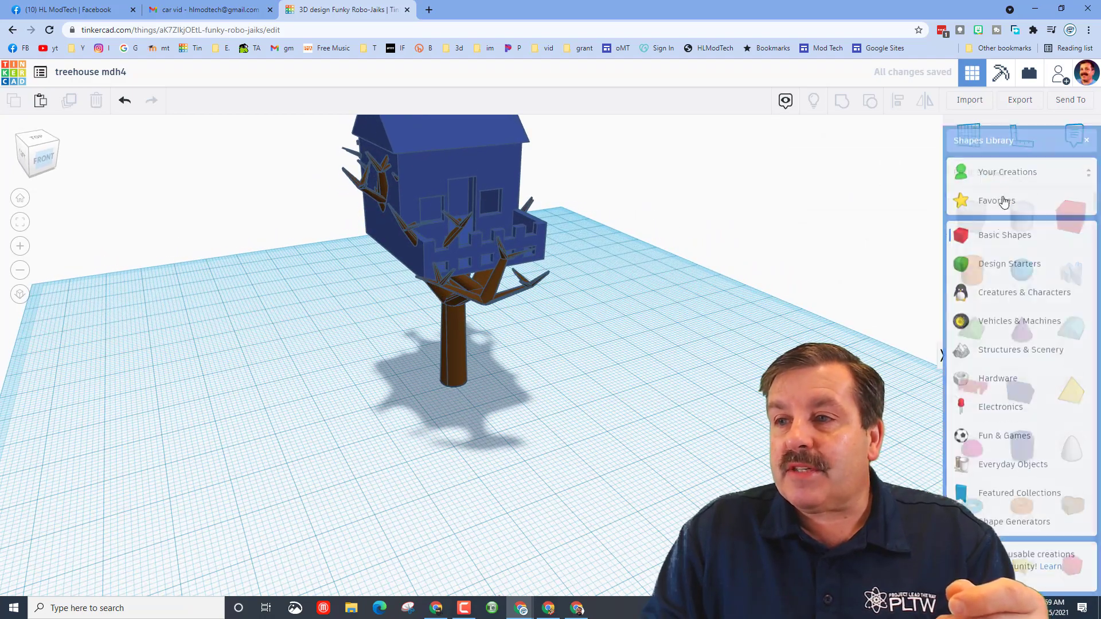
{"action": "left_click", "coordinate": [988, 286]}
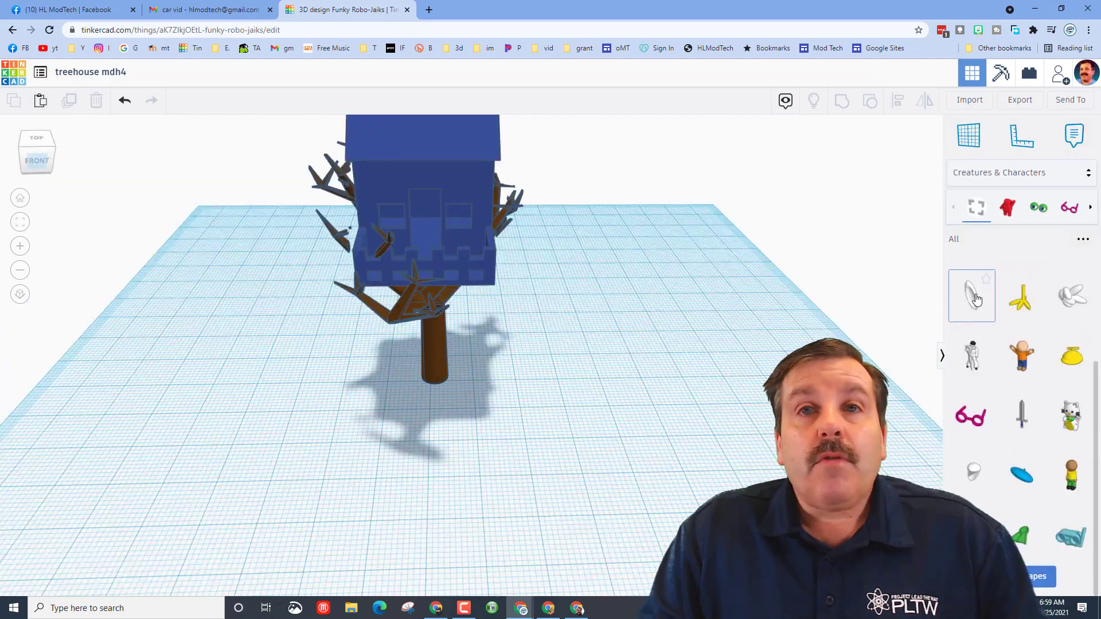
{"action": "left_click", "coordinate": [1021, 576]}
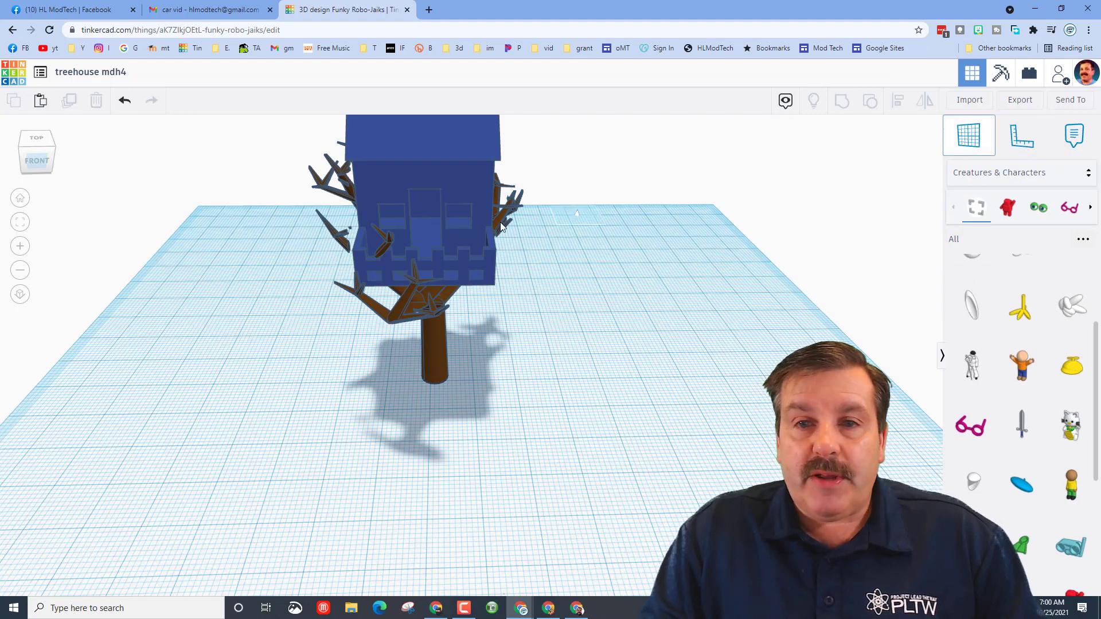
{"action": "left_click", "coordinate": [430, 245]}
{"action": "left_click", "coordinate": [1015, 372]}
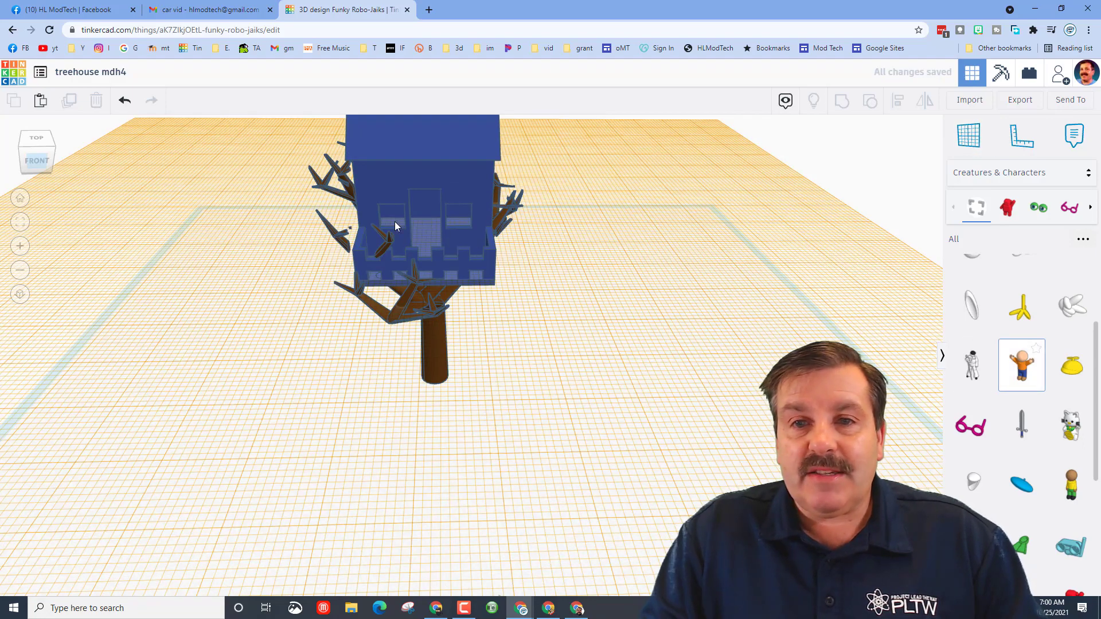
{"action": "left_click", "coordinate": [422, 239]}
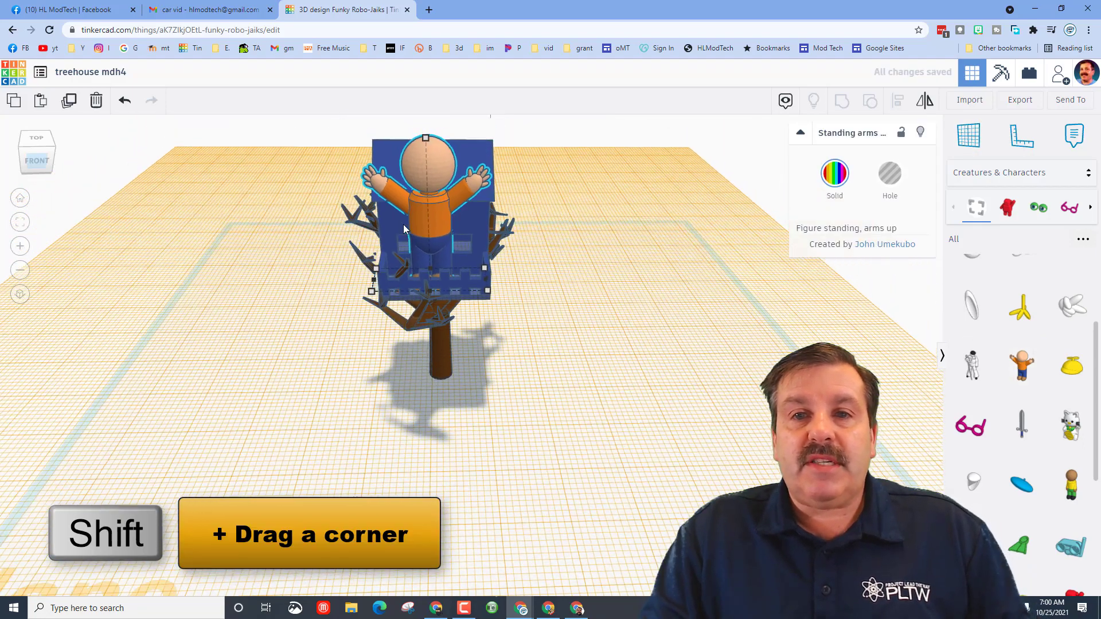
Scale the orange-shirted figure down proportionally to fit the porch and position it behind the railing.
{"action": "scroll", "coordinate": [404, 229], "scroll_direction": "down", "scroll_amount": 1}
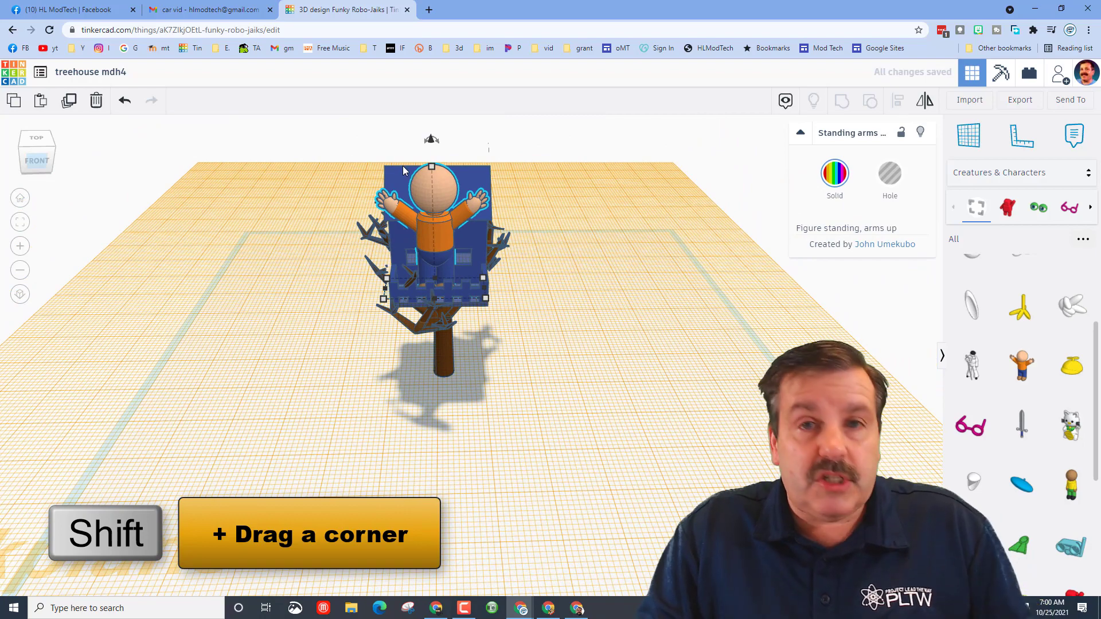
{"action": "left_click_drag", "start_coordinate": [432, 166], "coordinate": [442, 256], "text": "shift"}
{"action": "scroll", "coordinate": [439, 254], "scroll_direction": "up", "scroll_amount": 3}
{"action": "right_click_drag", "start_coordinate": [437, 251], "coordinate": [415, 247]}
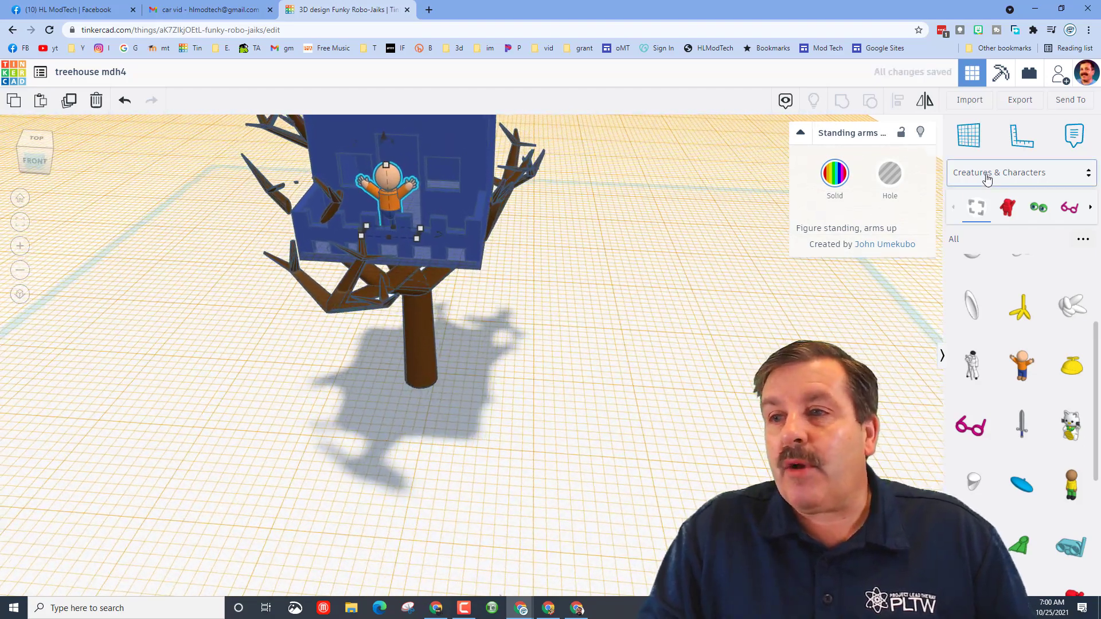
Add the saved "arms dude" figure from Your Creations to the porch and scale it down proportionally to 10 mm tall.
{"action": "scroll", "coordinate": [1001, 365], "scroll_direction": "up", "scroll_amount": 3}
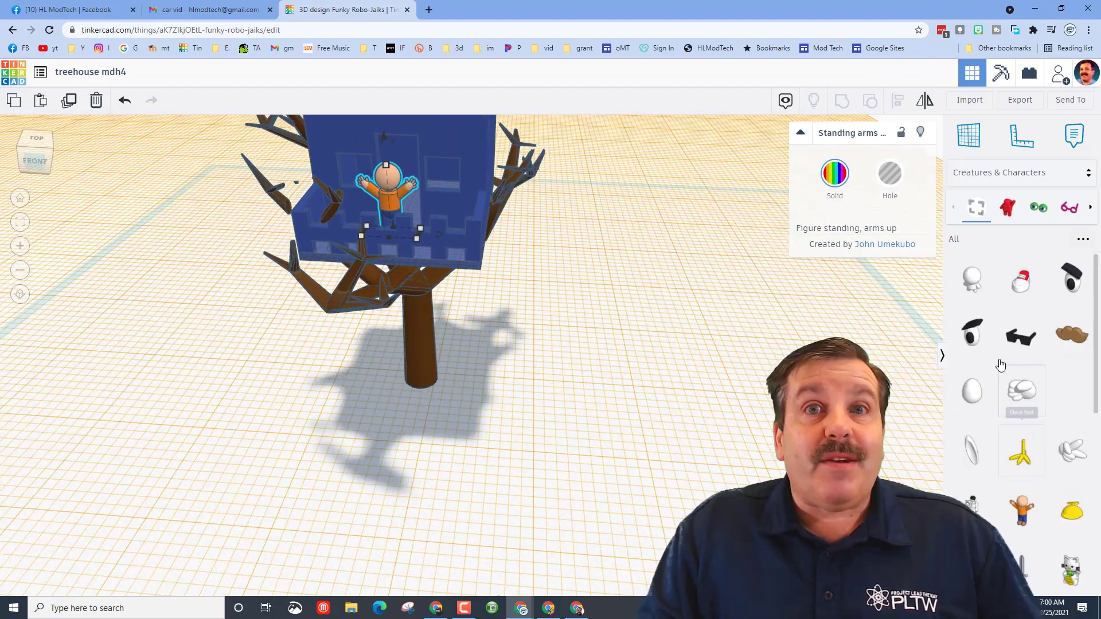
{"action": "left_click", "coordinate": [996, 175]}
{"action": "left_click", "coordinate": [993, 164]}
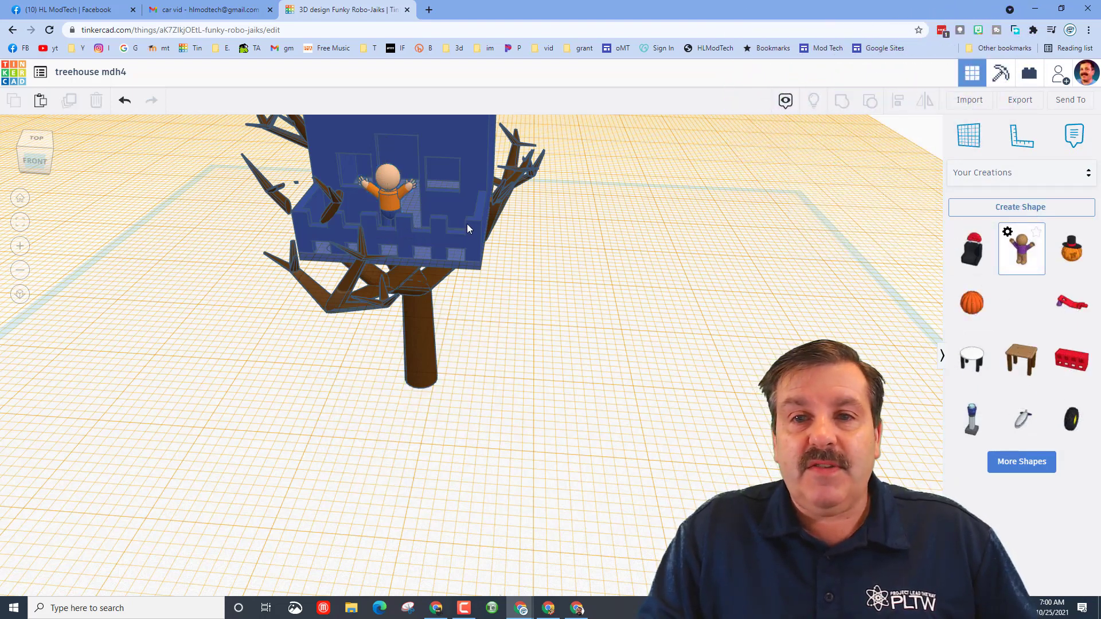
{"action": "left_click", "coordinate": [436, 230]}
{"action": "scroll", "coordinate": [433, 227], "scroll_direction": "down", "scroll_amount": 5}
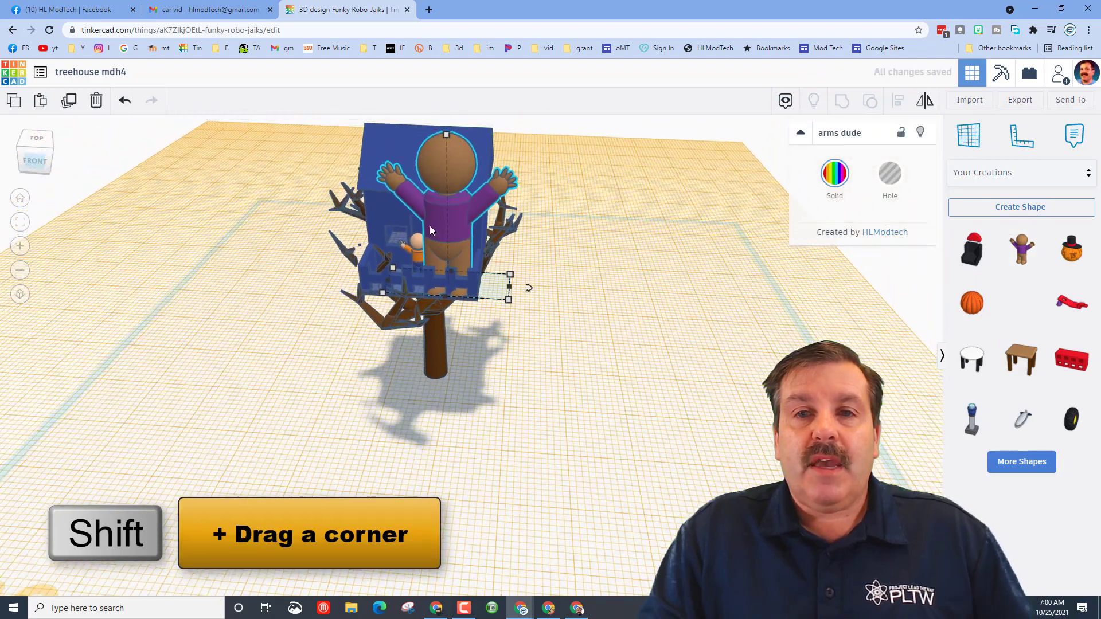
{"action": "left_click_drag", "start_coordinate": [452, 187], "coordinate": [463, 273], "text": "shift"}
{"action": "scroll", "coordinate": [459, 276], "scroll_direction": "up", "scroll_amount": 3}
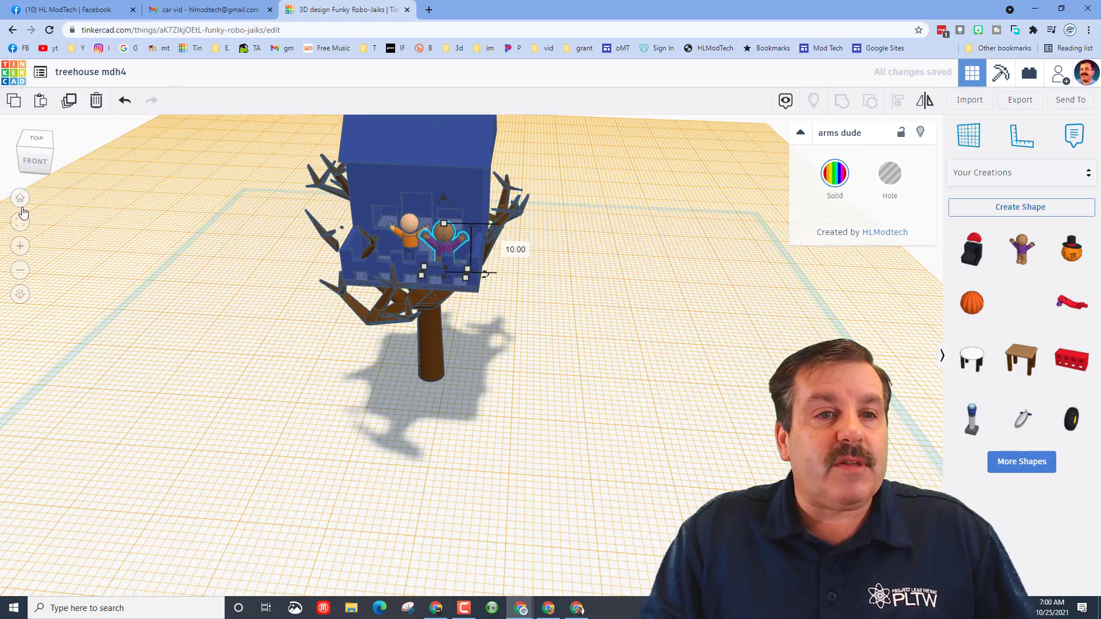
Rotate the purple-shirted figure slightly and move it right beside the orange-shirted figure on the porch.
{"action": "left_click", "coordinate": [21, 227]}
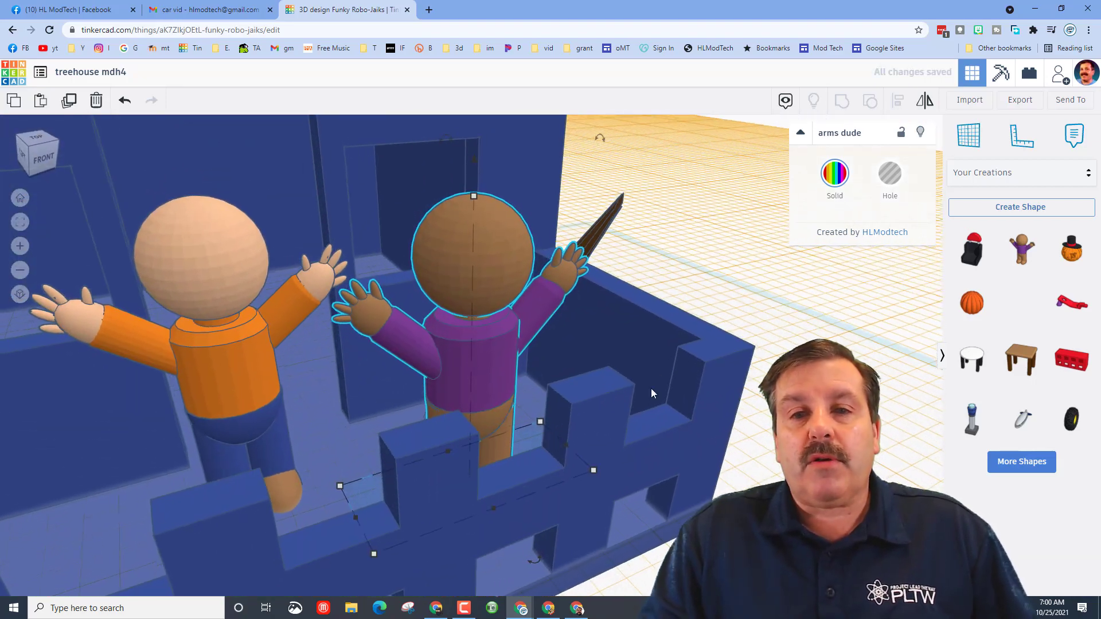
{"action": "scroll", "coordinate": [500, 355], "scroll_direction": "down", "scroll_amount": 3}
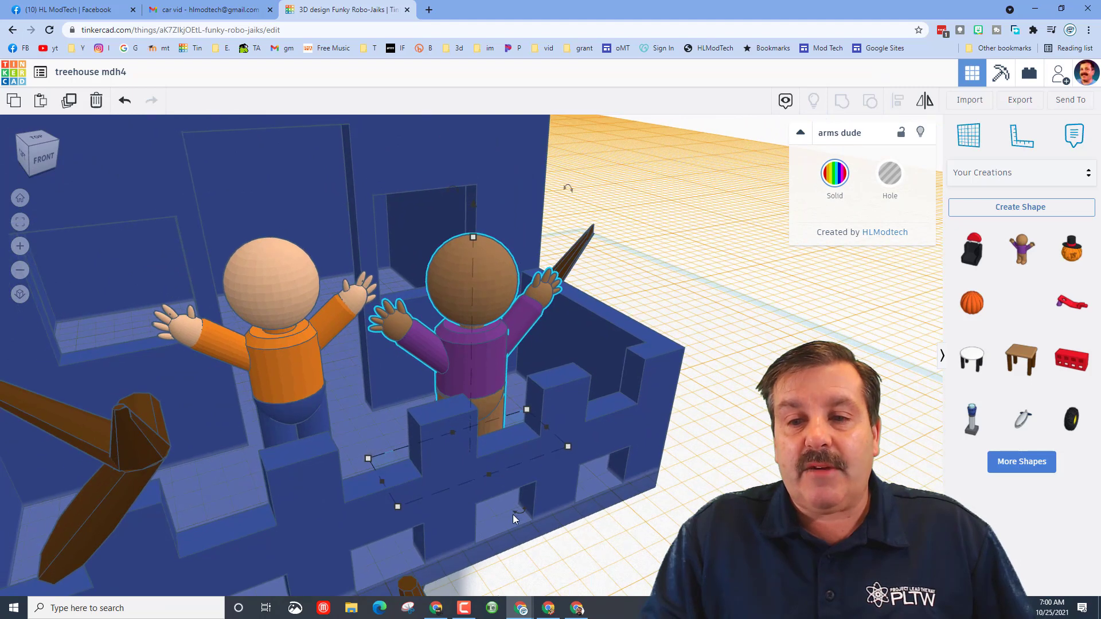
{"action": "left_click_drag", "start_coordinate": [507, 519], "coordinate": [447, 497]}
{"action": "left_click_drag", "start_coordinate": [476, 338], "coordinate": [456, 345]}
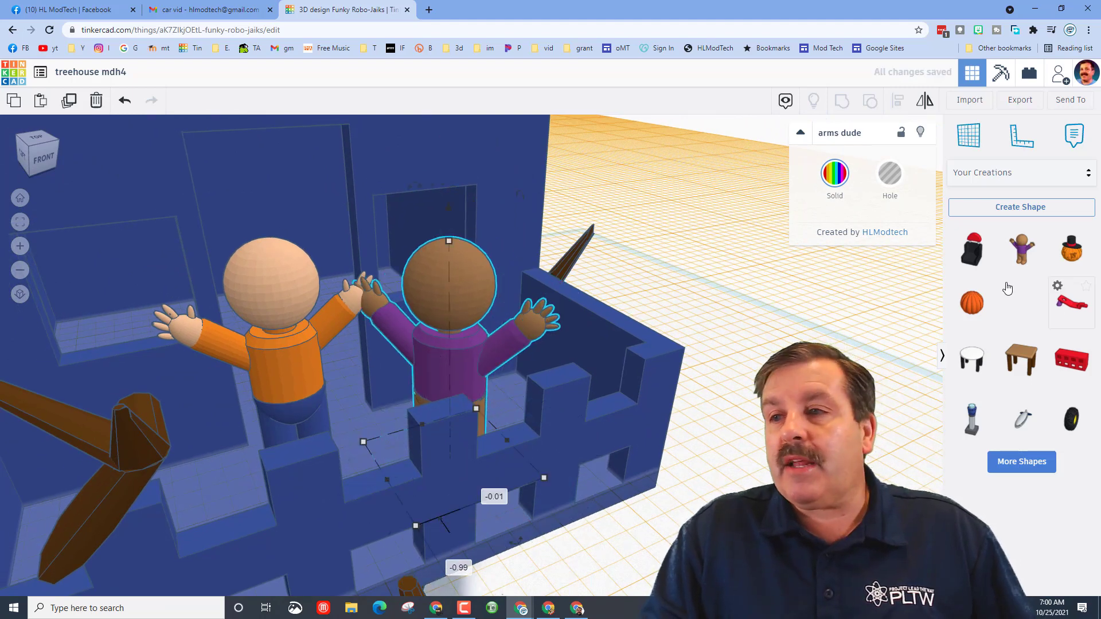
{"action": "left_click", "coordinate": [1015, 172]}
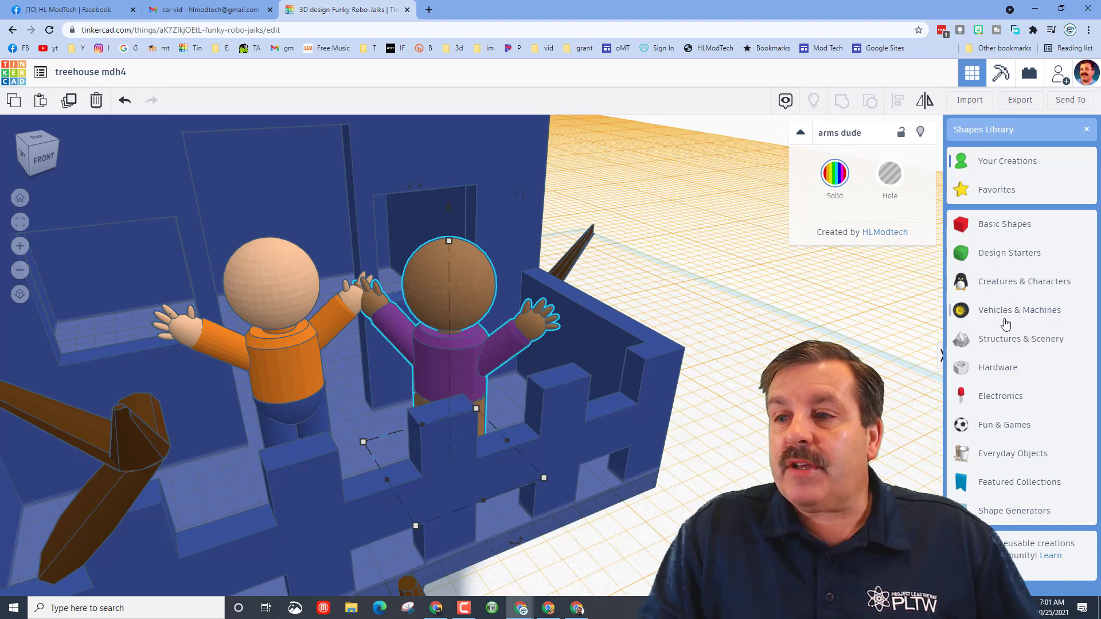
{"action": "left_click", "coordinate": [1007, 284]}
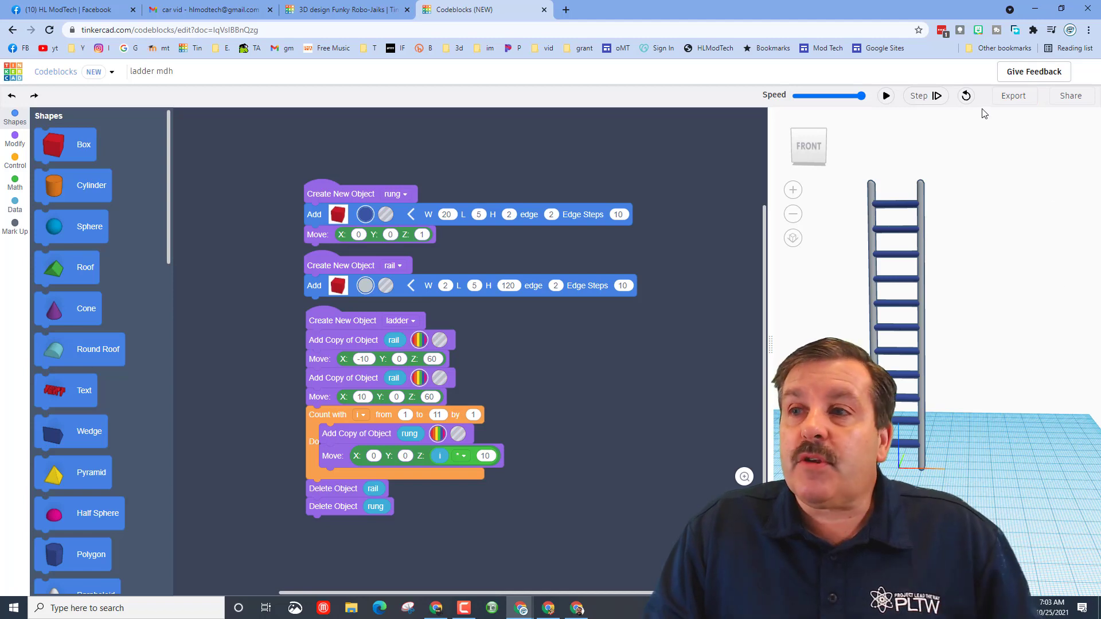
Export the Codeblocks ladder as a reusable part and save the shape under the name "ladder".
{"action": "left_click", "coordinate": [1014, 97]}
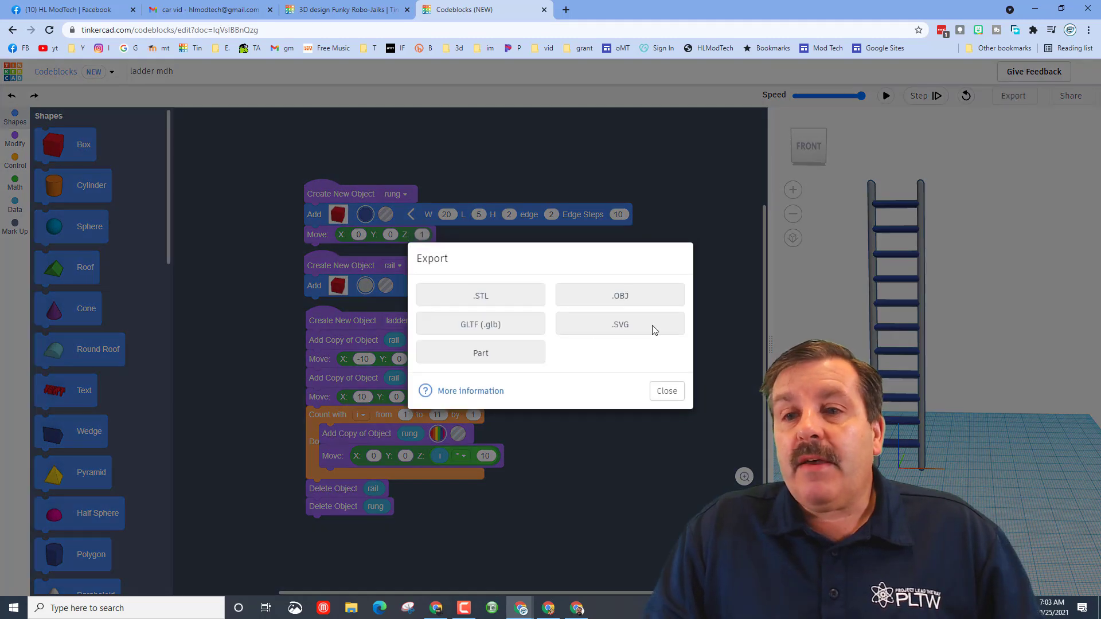
{"action": "left_click", "coordinate": [481, 356]}
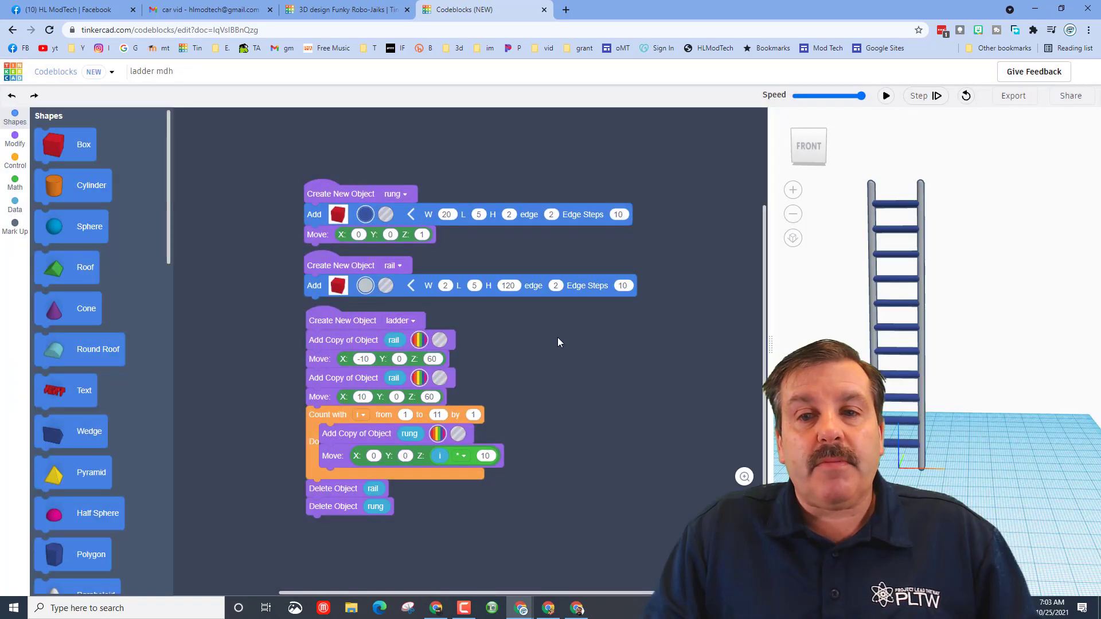
{"action": "type", "text": "ladder"}
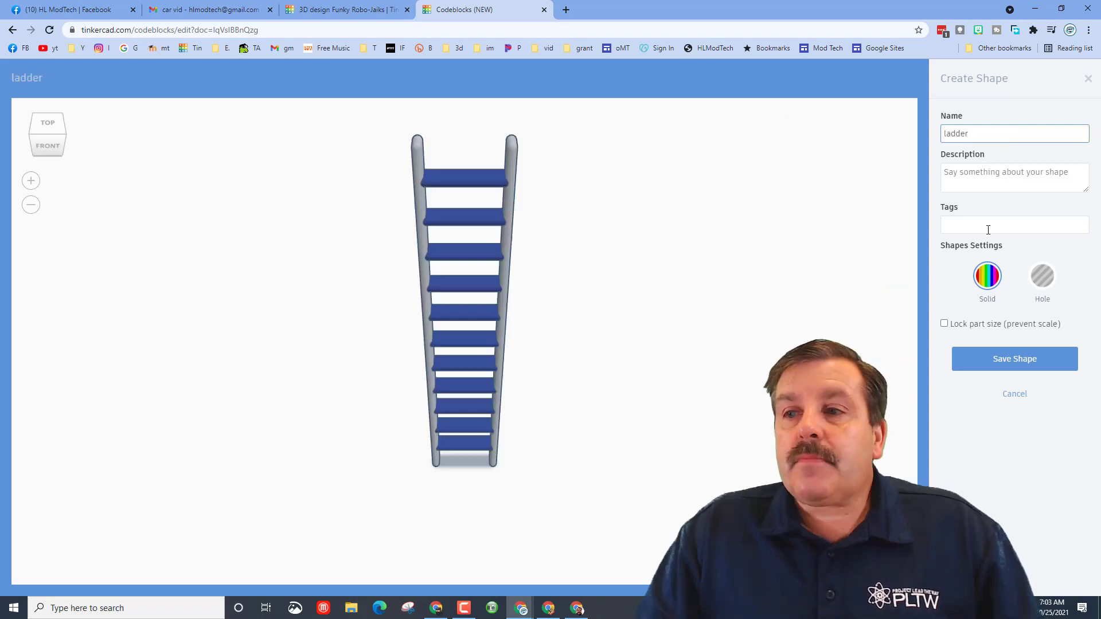
{"action": "left_click", "coordinate": [994, 360]}
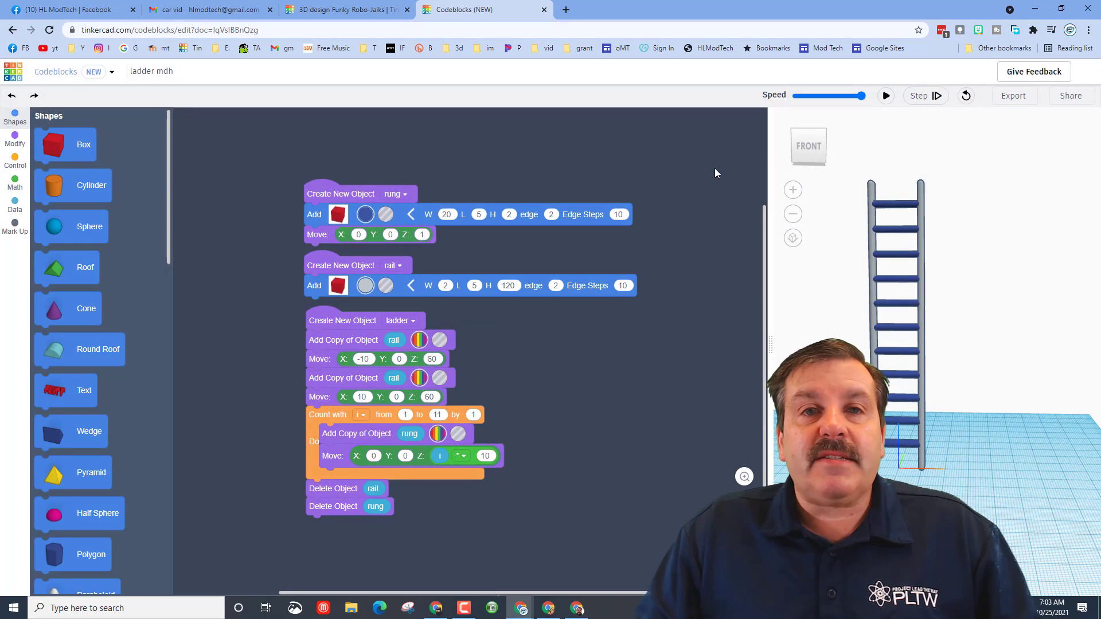
Switch back to the treehouse 3D design and reload the Your Creations shapes to get the saved ladder.
{"action": "left_click", "coordinate": [344, 9]}
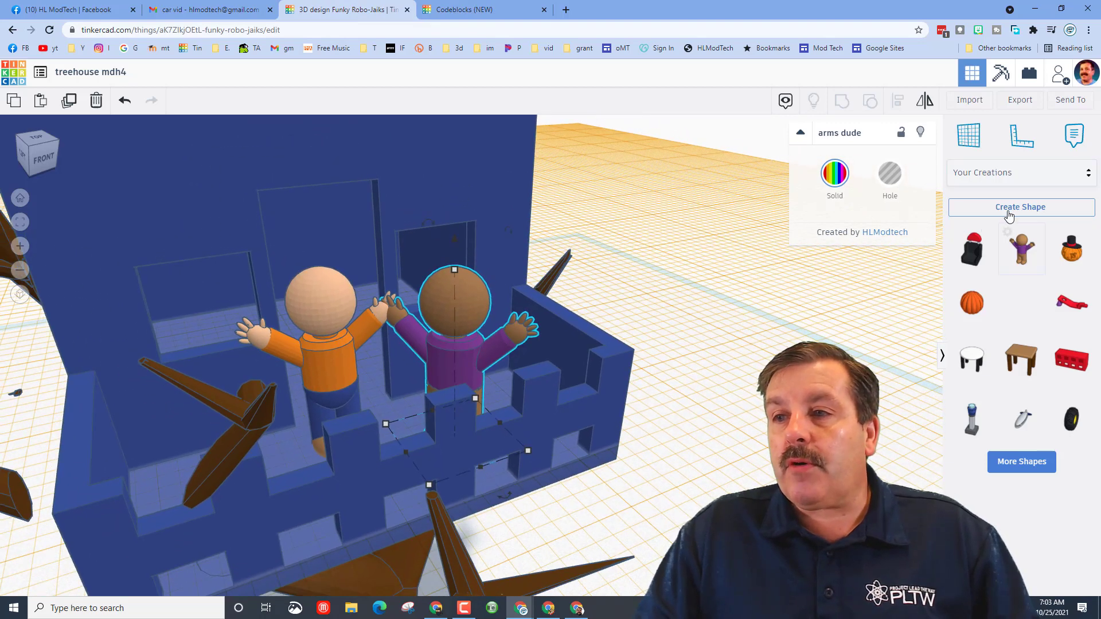
{"action": "left_click", "coordinate": [966, 179]}
{"action": "left_click", "coordinate": [975, 187]}
{"action": "left_click", "coordinate": [986, 173]}
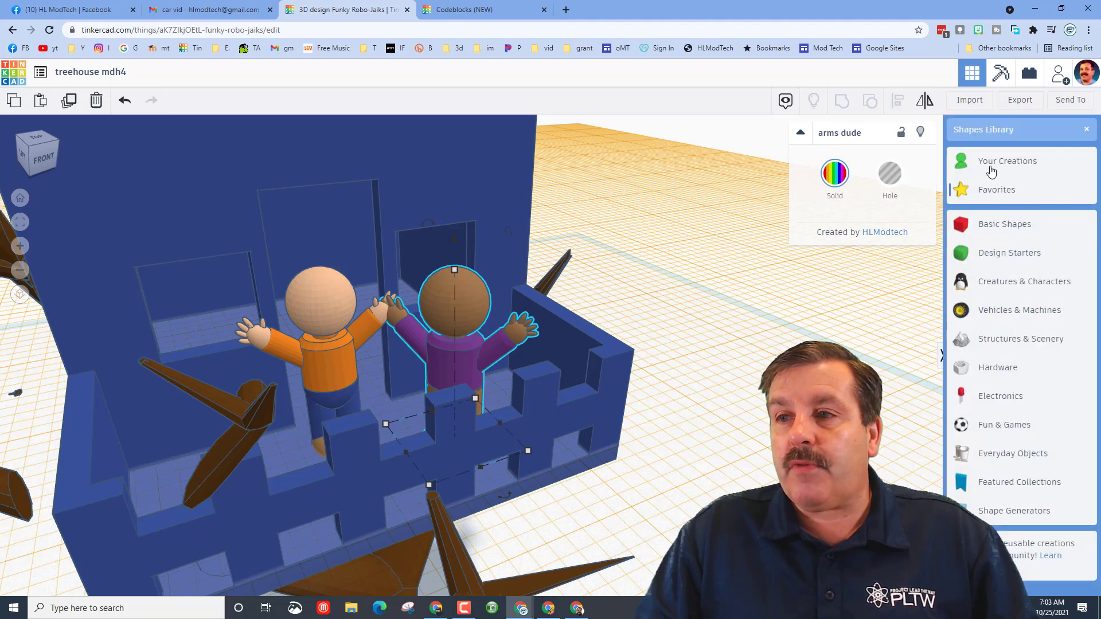
{"action": "left_click", "coordinate": [994, 166]}
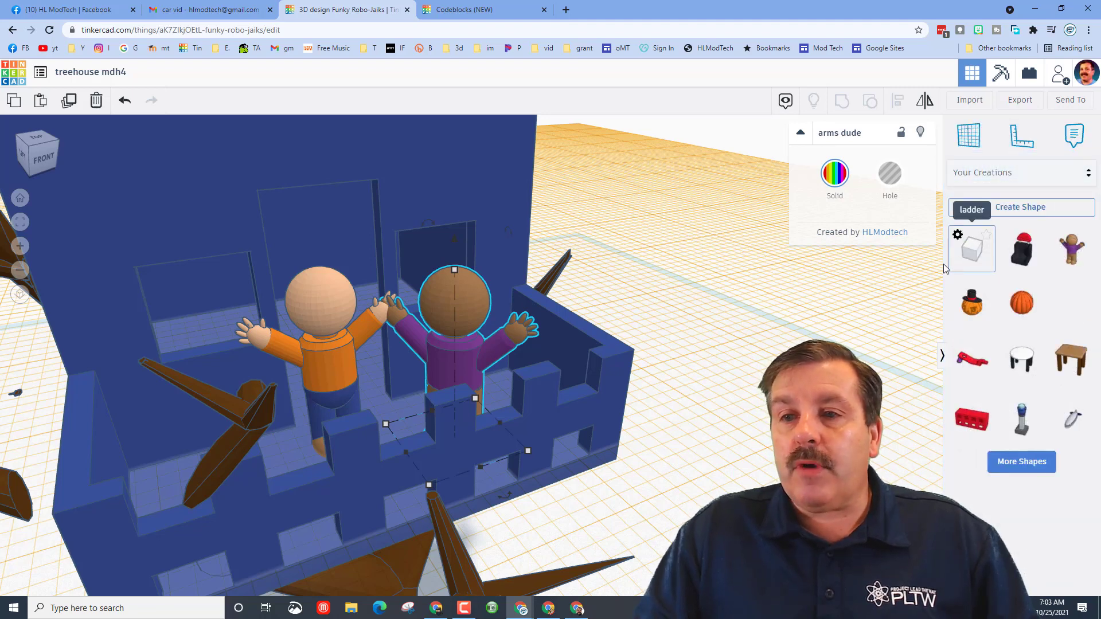
Return the workplane to the base grid and place the saved ladder on the ground beside the tree.
{"action": "scroll", "coordinate": [888, 353], "scroll_direction": "down", "scroll_amount": 4}
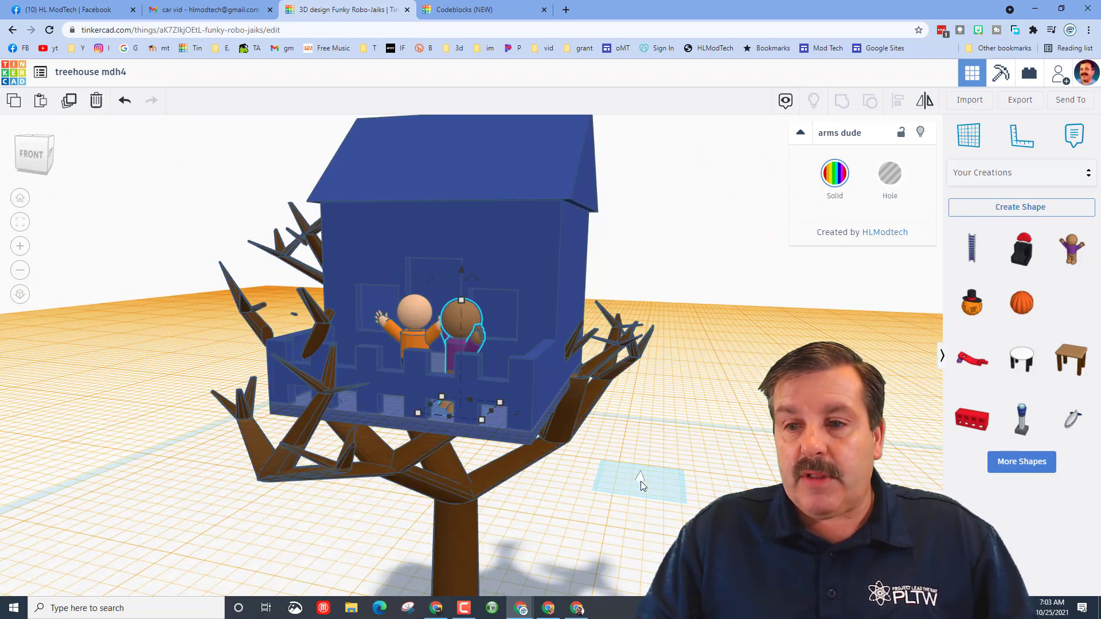
{"action": "right_click_drag", "start_coordinate": [804, 390], "coordinate": [837, 430]}
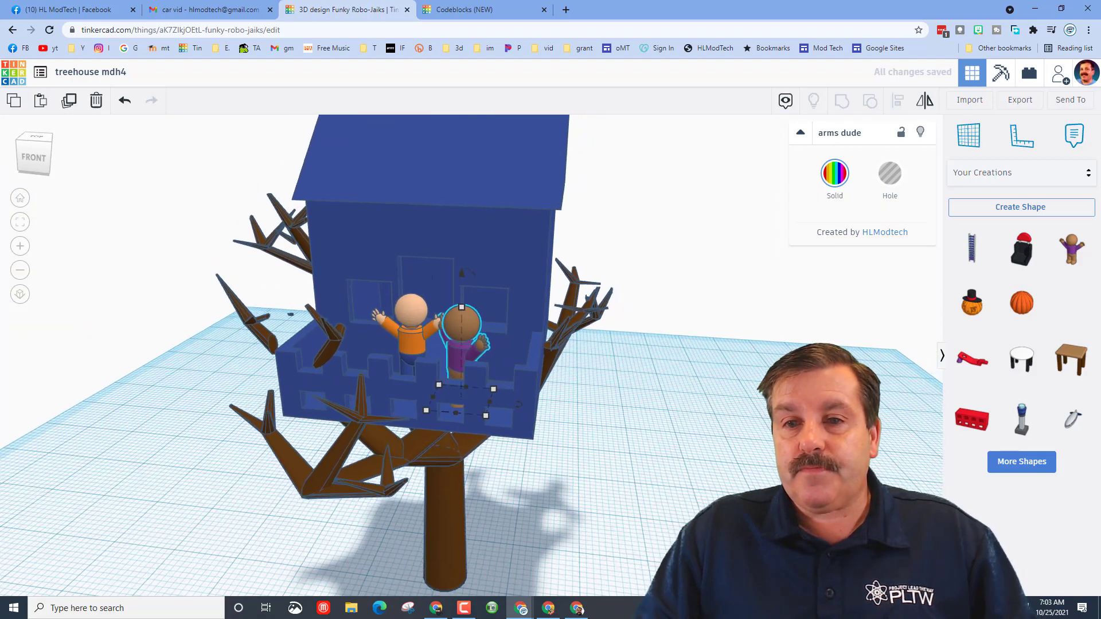
{"action": "scroll", "coordinate": [838, 430], "scroll_direction": "down", "scroll_amount": 2}
{"action": "left_click_drag", "start_coordinate": [972, 248], "coordinate": [624, 483]}
{"action": "scroll", "coordinate": [608, 407], "scroll_direction": "down", "scroll_amount": 5}
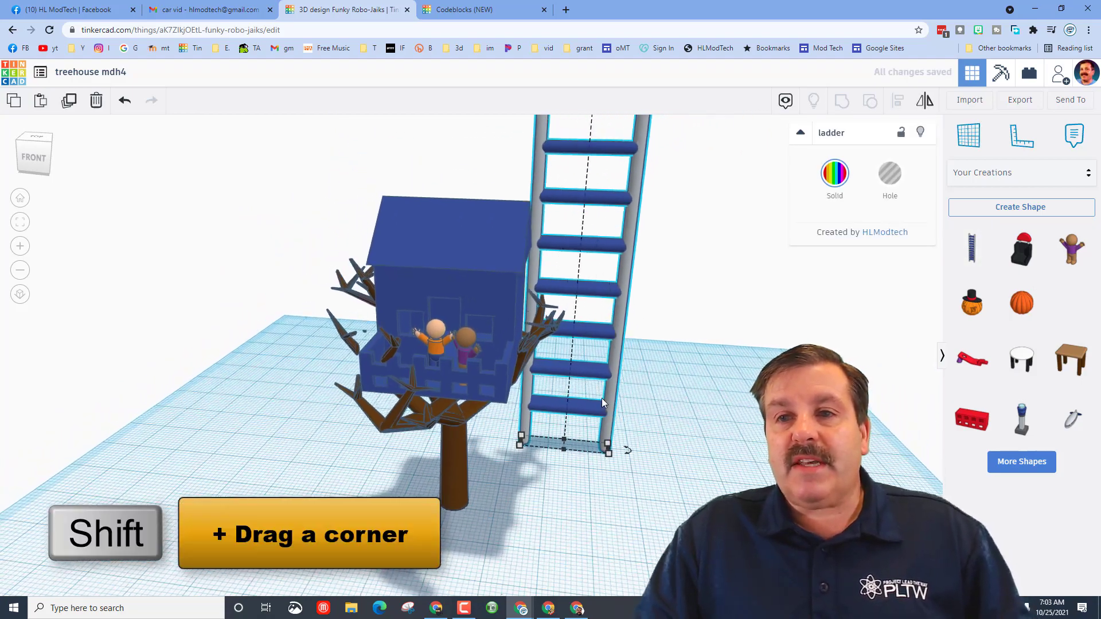
Scale the ladder down proportionally to 43 mm tall.
{"action": "scroll", "coordinate": [563, 311], "scroll_direction": "down", "scroll_amount": 5}
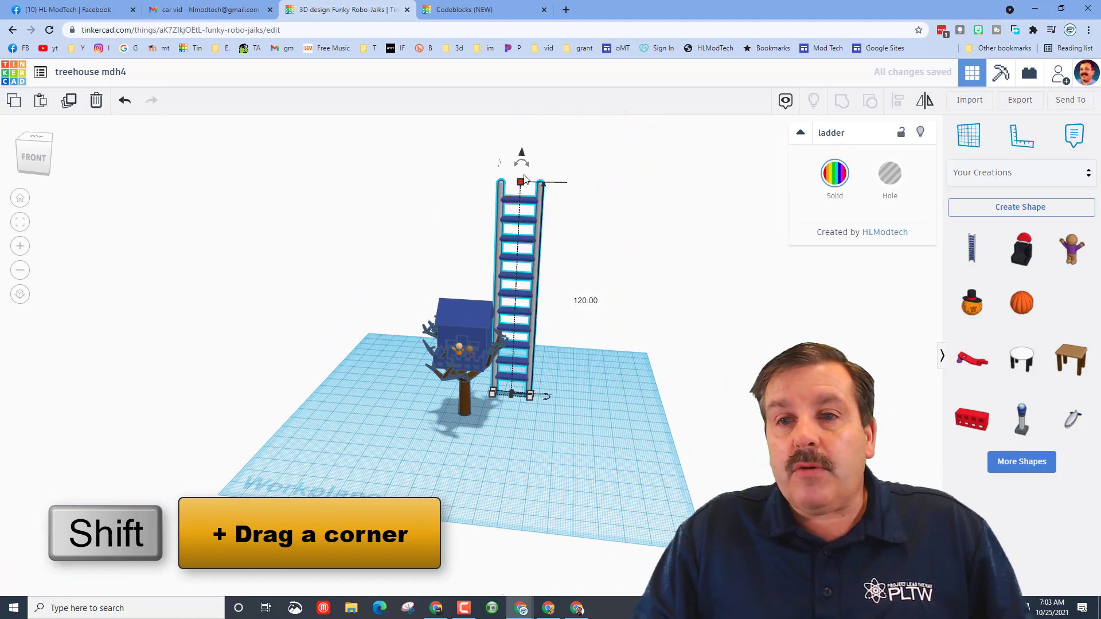
{"action": "left_click_drag", "start_coordinate": [522, 185], "coordinate": [515, 325], "text": "shift"}
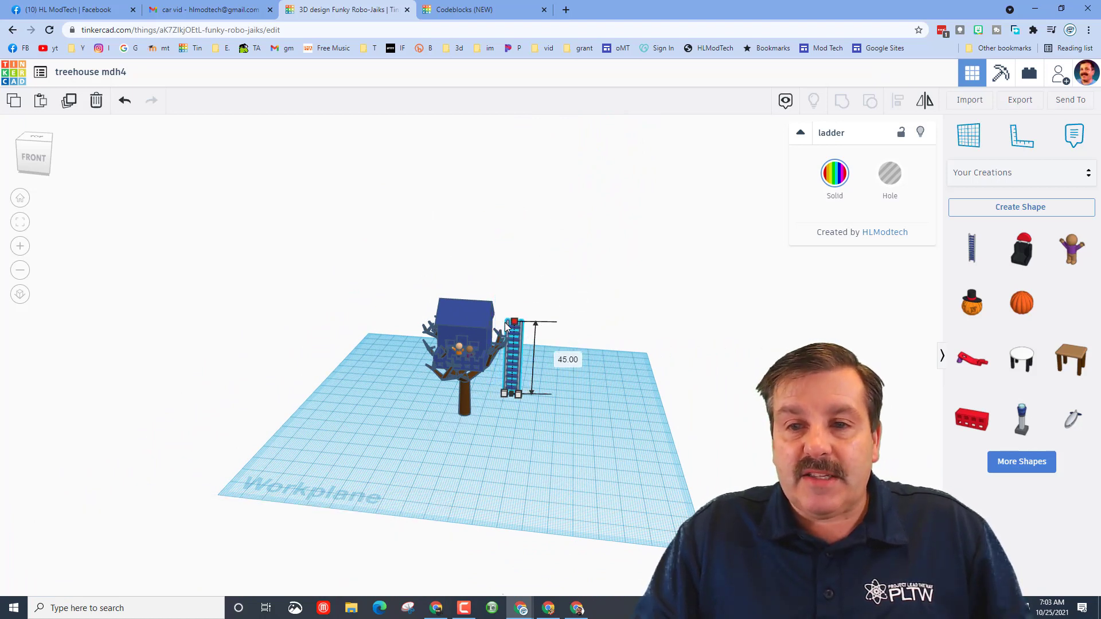
{"action": "left_click", "coordinate": [19, 224]}
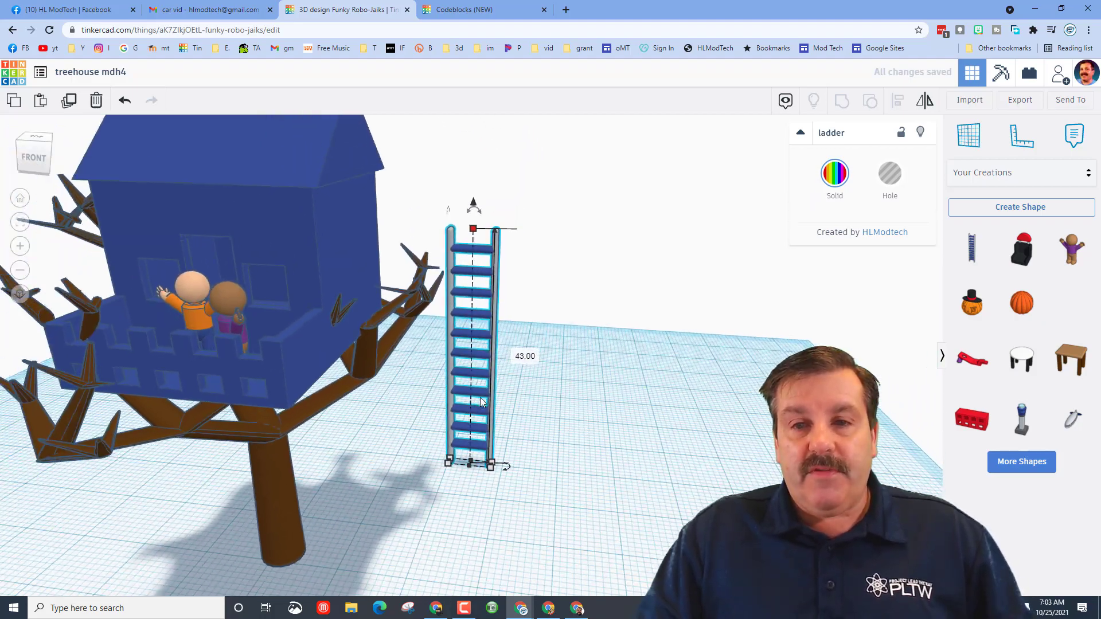
Move the ladder forward alongside the porch and rotate it about its vertical axis so its side rail faces front.
{"action": "key", "text": "Down"}
{"action": "key", "text": "Down"}
{"action": "key", "text": "Down"}
{"action": "key", "text": "Down"}
{"action": "key", "text": "Down"}
{"action": "key", "text": "Down"}
{"action": "key", "text": "Down"}
{"action": "key", "text": "Down"}
{"action": "key", "text": "Down"}
{"action": "key", "text": "Down"}
{"action": "key", "text": "Down"}
{"action": "key", "text": "Down"}
{"action": "key", "text": "Down"}
{"action": "key", "text": "Down"}
{"action": "key", "text": "Down"}
{"action": "key", "text": "Down"}
{"action": "key", "text": "Down"}
{"action": "key", "text": "Down"}
{"action": "key", "text": "Down"}
{"action": "key", "text": "Down"}
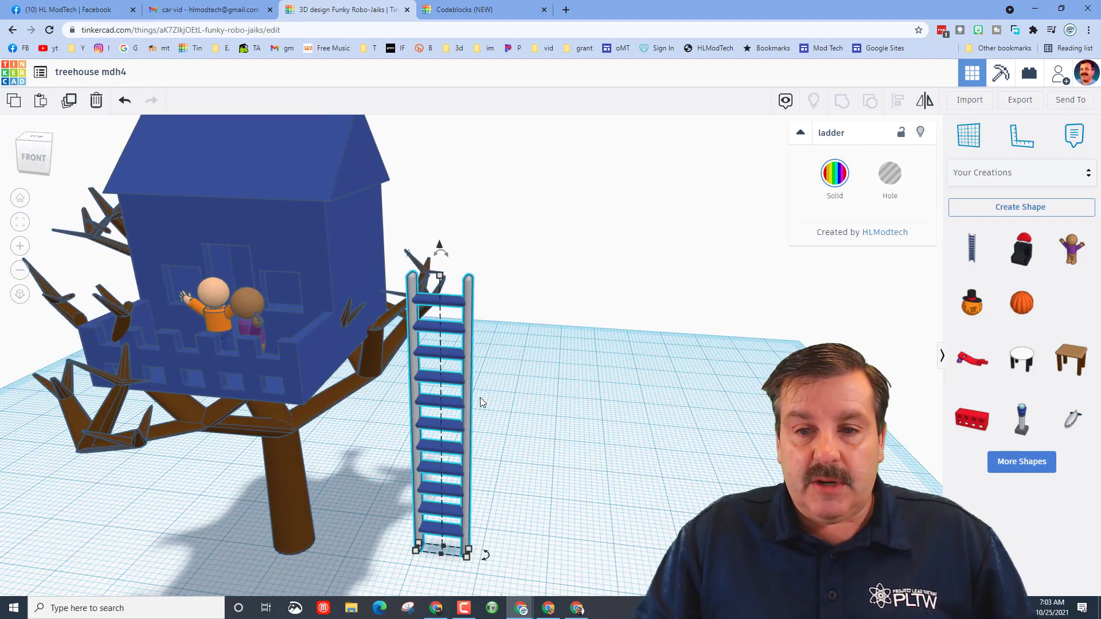
{"action": "left_click_drag", "start_coordinate": [479, 564], "coordinate": [442, 560]}
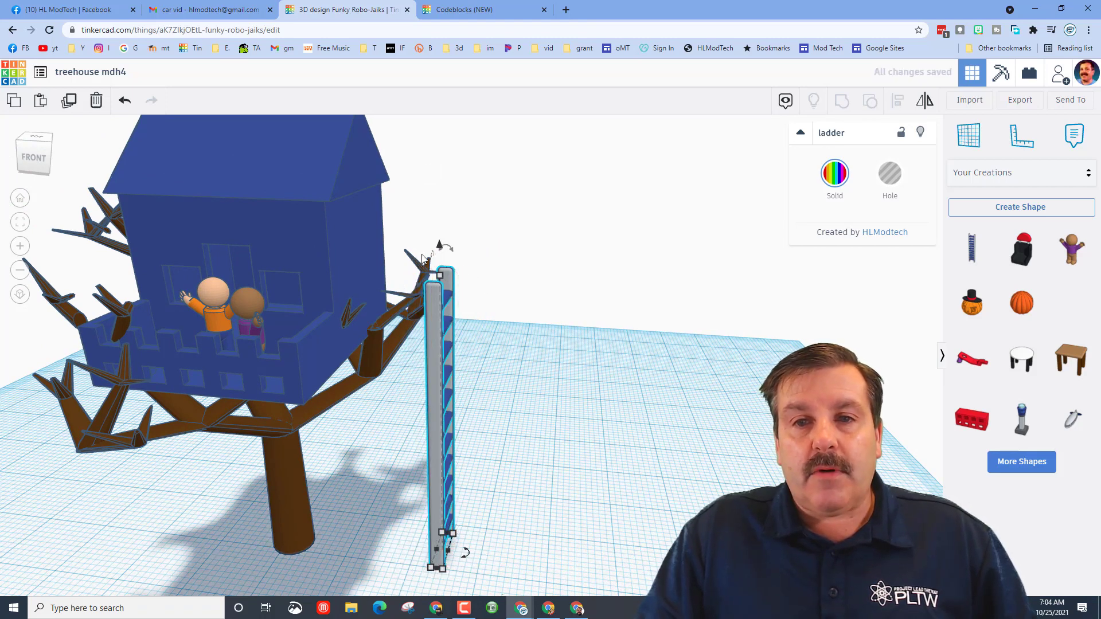
Tilt the ladder toward the house and nudge it back so it leans against the side of the porch.
{"action": "left_click_drag", "start_coordinate": [440, 247], "coordinate": [407, 289]}
{"action": "scroll", "coordinate": [345, 421], "scroll_direction": "down", "scroll_amount": 8}
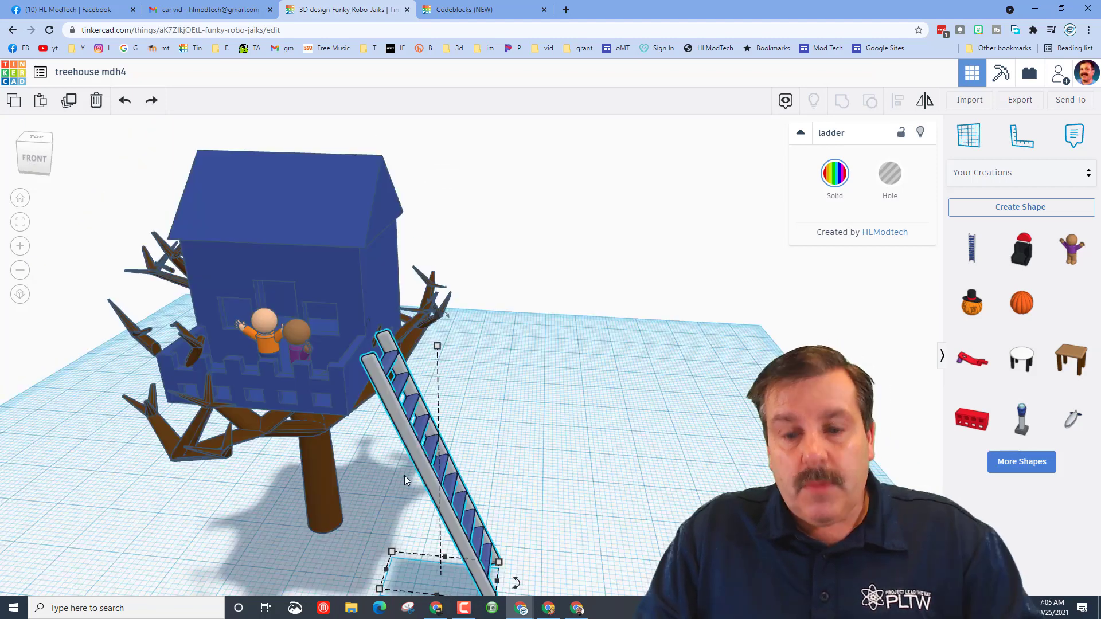
{"action": "key", "text": "ctrl+z"}
{"action": "key", "text": "Up"}
{"action": "key", "text": "Up"}
{"action": "key", "text": "Up"}
{"action": "key", "text": "Up"}
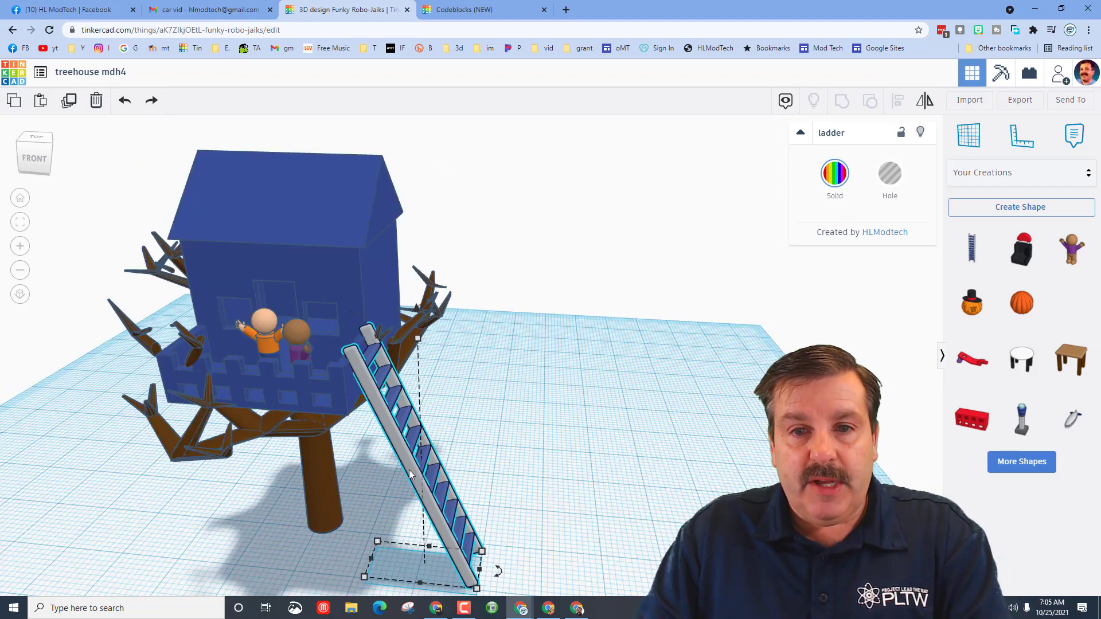
Try stretching the leaning ladder's height far upward and undo the change.
{"action": "key", "text": "ctrl+z"}
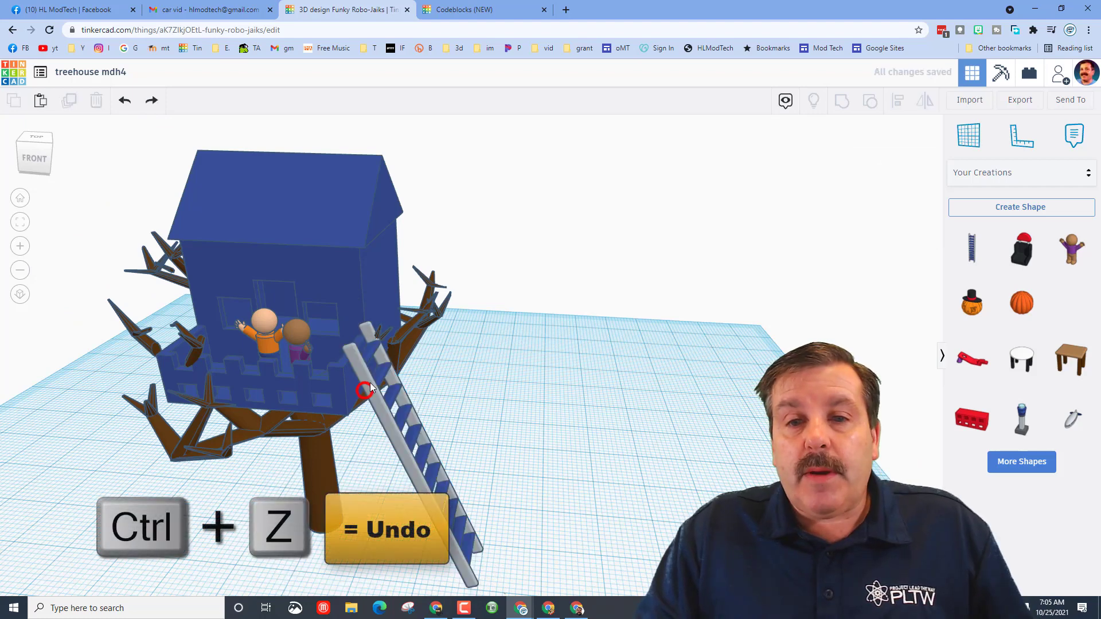
{"action": "left_click", "coordinate": [364, 390]}
{"action": "left_click_drag", "start_coordinate": [416, 338], "coordinate": [412, 187]}
{"action": "key", "text": "ctrl+z"}
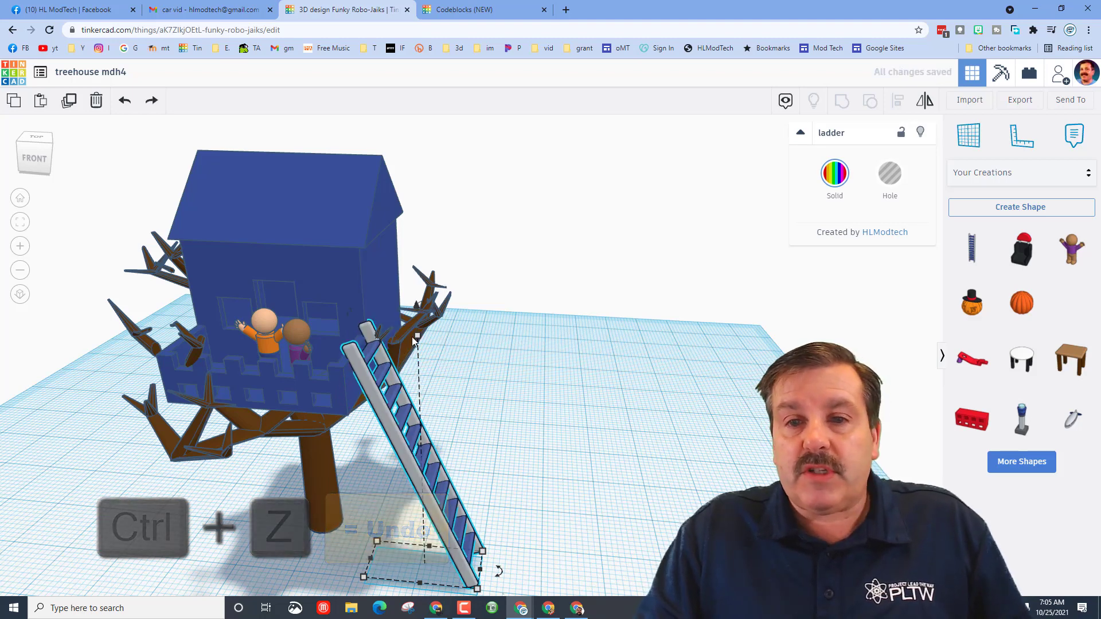
Fine-tune the leaning ladder's height so its upper end meets the porch railing.
{"action": "mouse_move", "coordinate": [421, 335]}
{"action": "left_mouse_down", "text": "shift"}
{"action": "mouse_move", "coordinate": [425, 315]}
{"action": "mouse_move", "coordinate": [427, 336]}
{"action": "left_mouse_up", "text": "shift"}
{"action": "right_click_drag", "start_coordinate": [736, 476], "coordinate": [912, 481]}
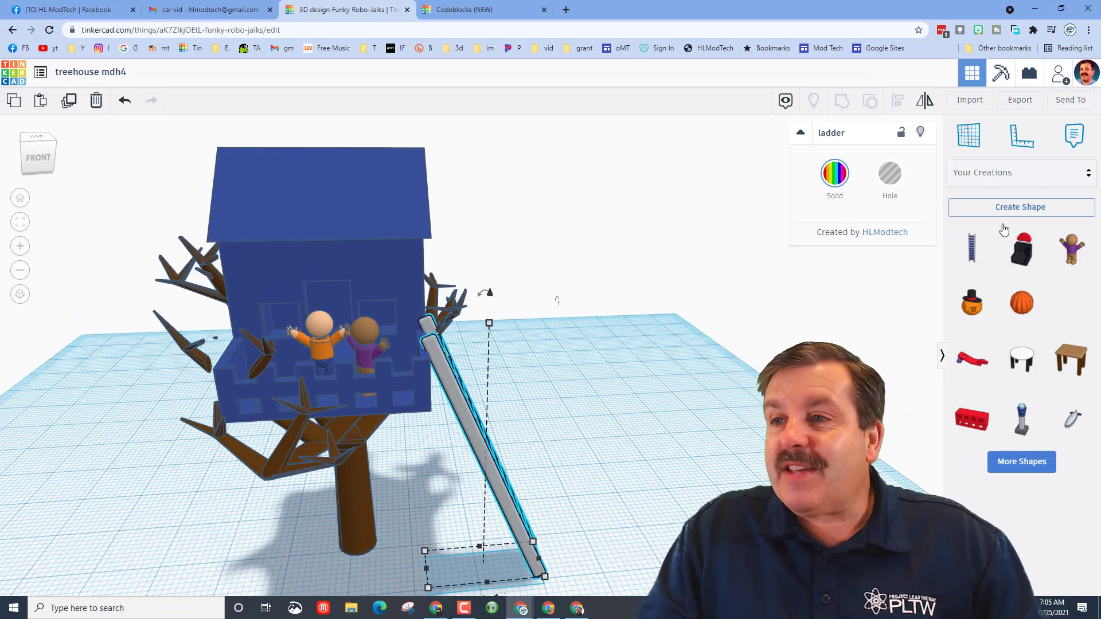
Show all shape generators in the shapes library and browse to the ones containing the yellow Carcassonne piece.
{"action": "left_click", "coordinate": [1001, 175]}
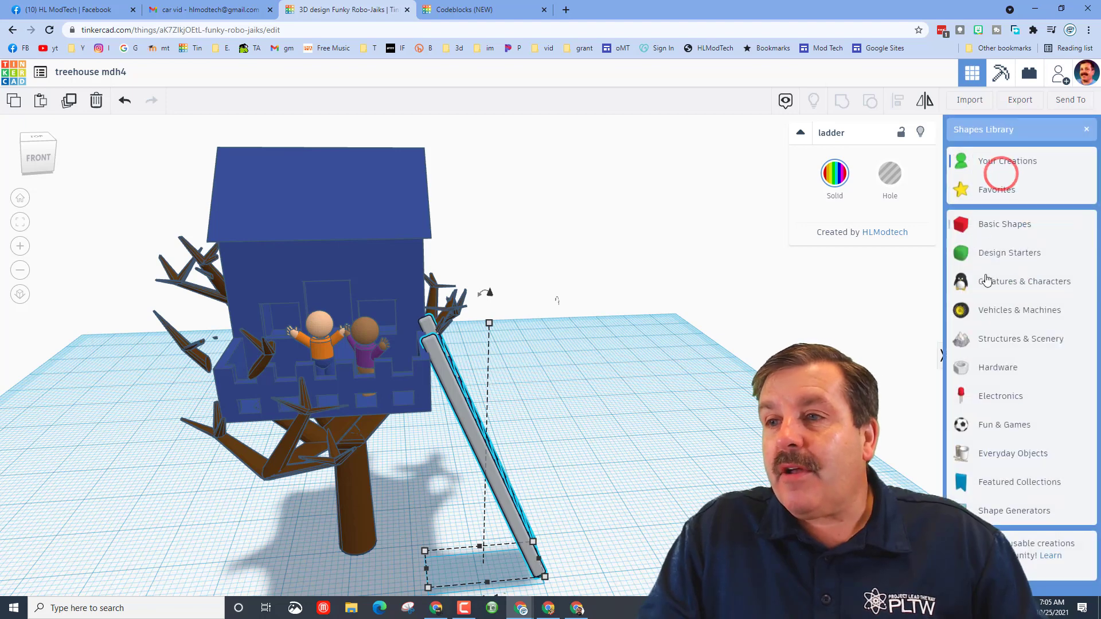
{"action": "left_click", "coordinate": [1023, 514]}
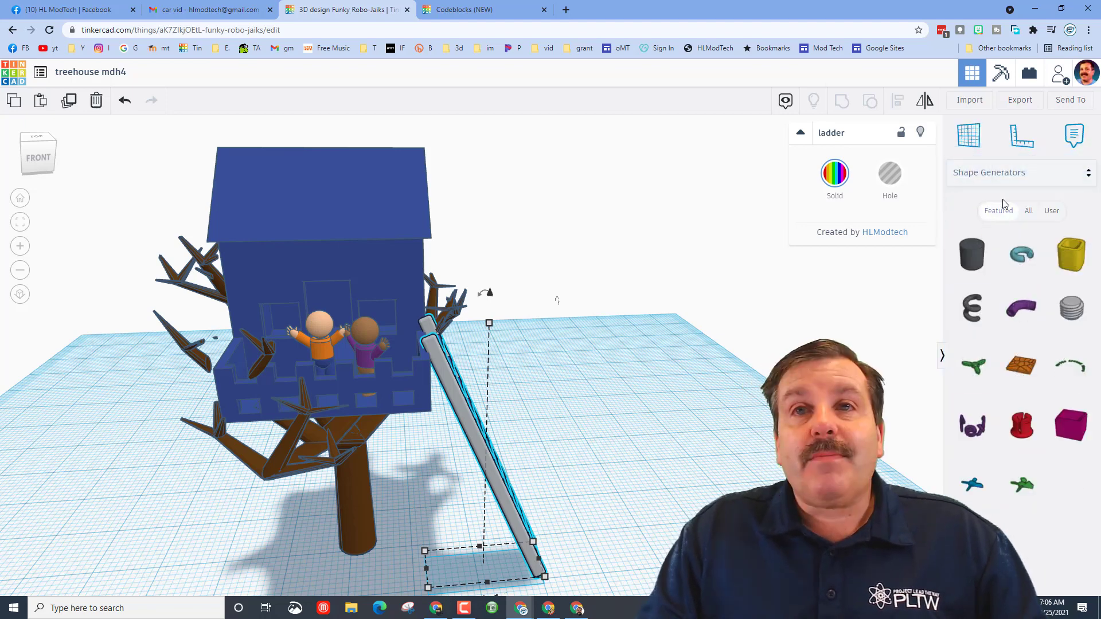
{"action": "left_click", "coordinate": [1027, 211]}
{"action": "left_click", "coordinate": [1016, 463]}
{"action": "scroll", "coordinate": [1021, 462], "scroll_direction": "down", "scroll_amount": 2}
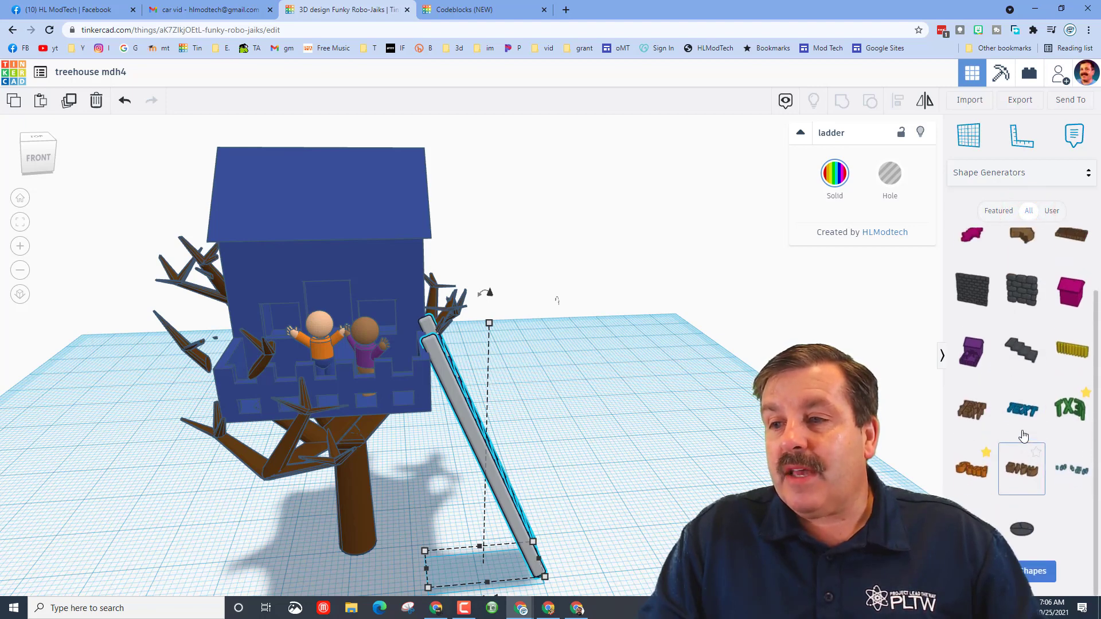
{"action": "left_click", "coordinate": [1025, 577]}
{"action": "scroll", "coordinate": [1033, 526], "scroll_direction": "down", "scroll_amount": 3}
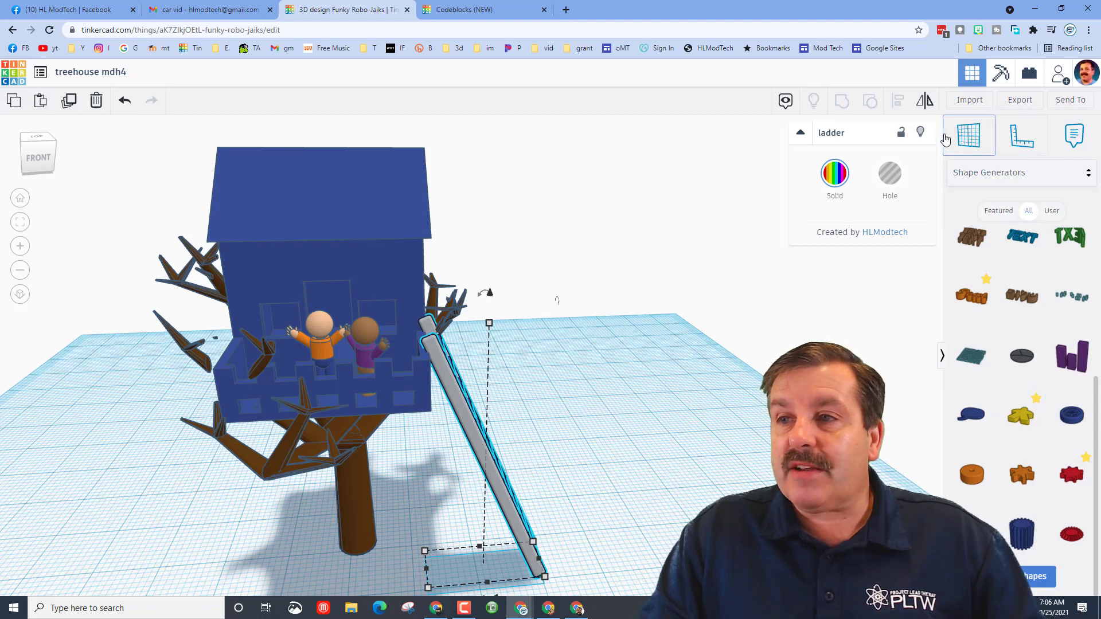
Set a workplane on the porch floor and move the two figures back toward the house wall.
{"action": "right_click_drag", "start_coordinate": [445, 338], "coordinate": [423, 406]}
{"action": "key", "text": "w"}
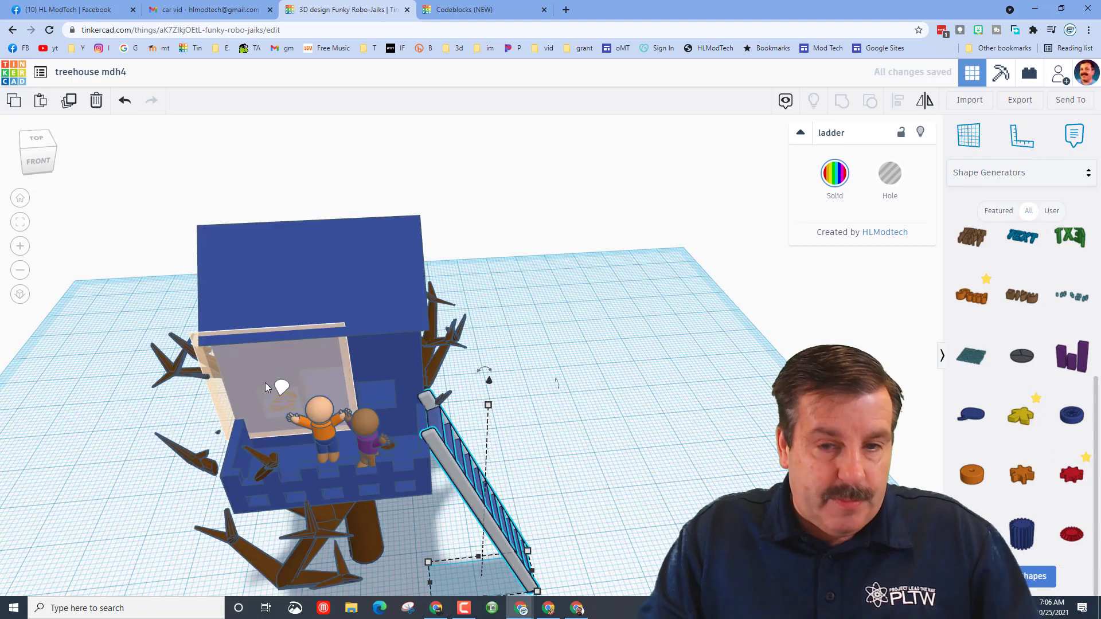
{"action": "left_click", "coordinate": [331, 400]}
{"action": "left_click_drag", "start_coordinate": [327, 424], "coordinate": [275, 417]}
{"action": "left_click_drag", "start_coordinate": [369, 425], "coordinate": [326, 381]}
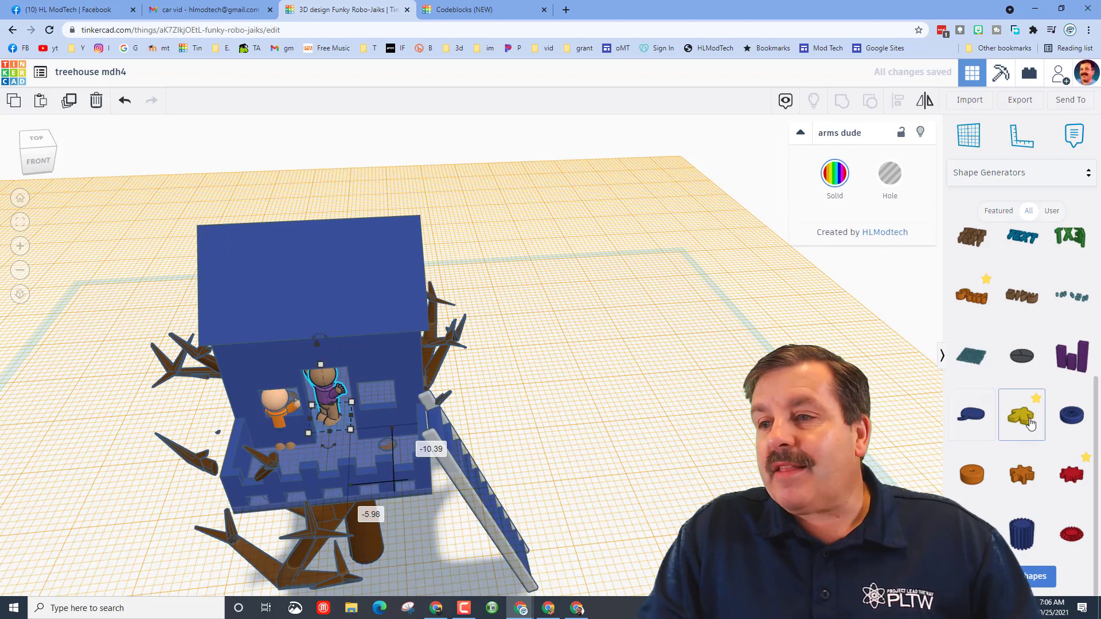
Place a Carcassonne piece on the porch, rotate it 90° to stand upright and drop it onto the porch workplane.
{"action": "left_click", "coordinate": [347, 437]}
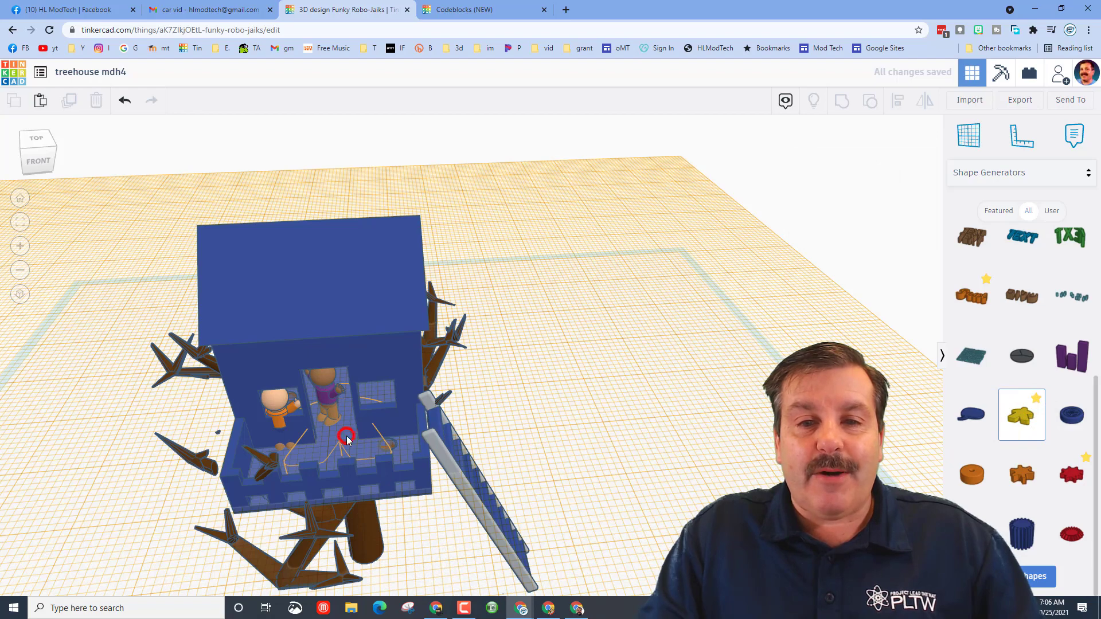
{"action": "left_click", "coordinate": [51, 147]}
{"action": "left_click", "coordinate": [228, 281]}
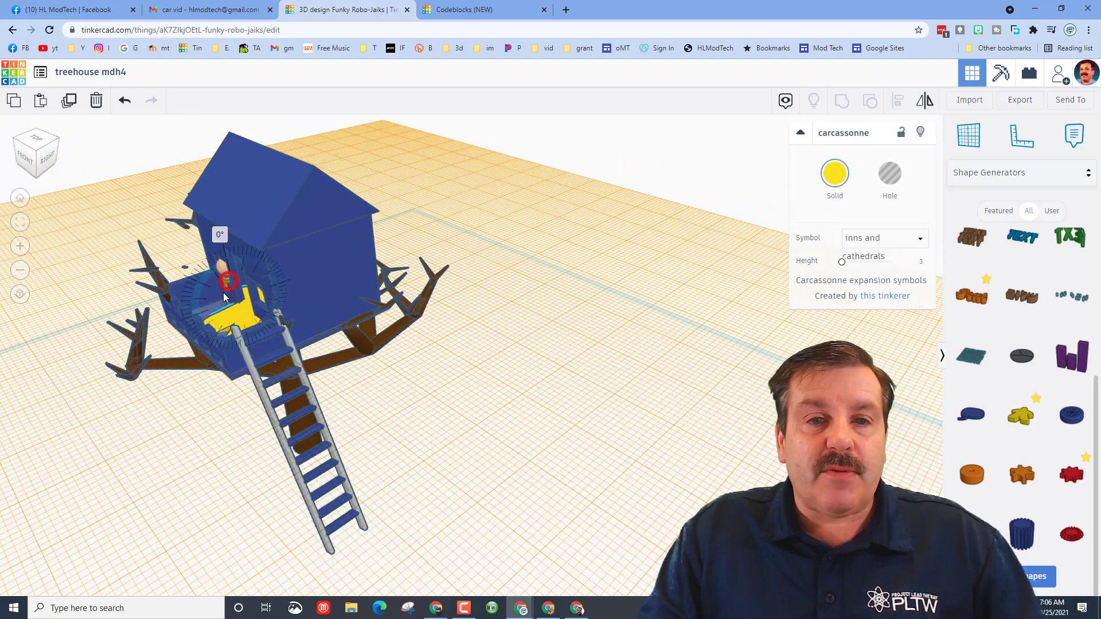
{"action": "left_click_drag", "start_coordinate": [221, 307], "coordinate": [212, 291]}
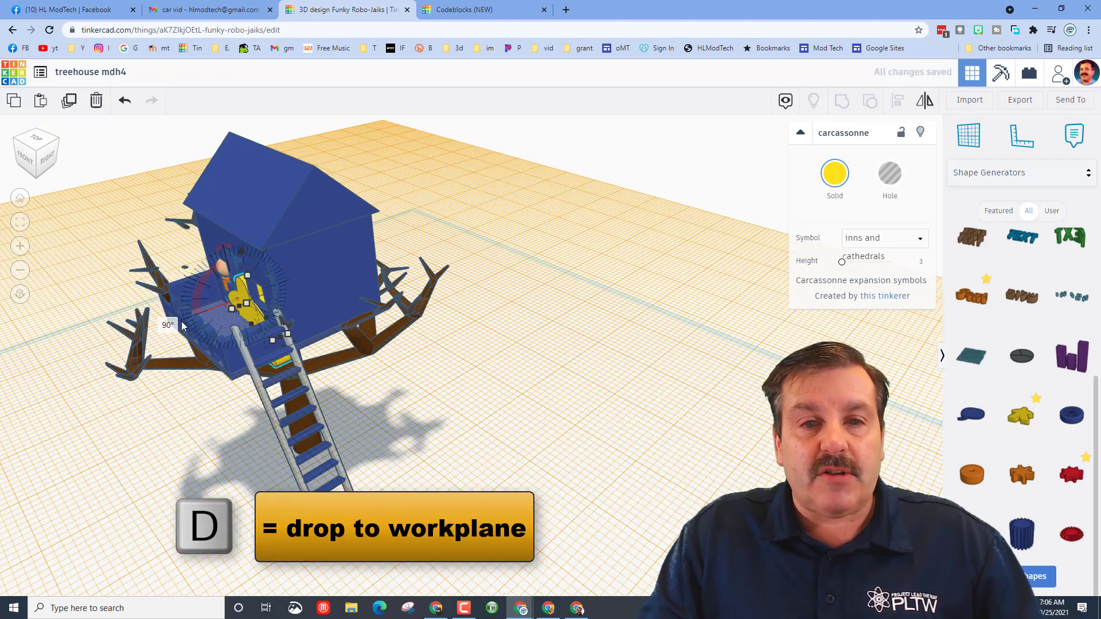
{"action": "key", "text": "d"}
{"action": "right_click_drag", "start_coordinate": [188, 320], "coordinate": [322, 302]}
{"action": "left_click_drag", "start_coordinate": [285, 272], "coordinate": [290, 308]}
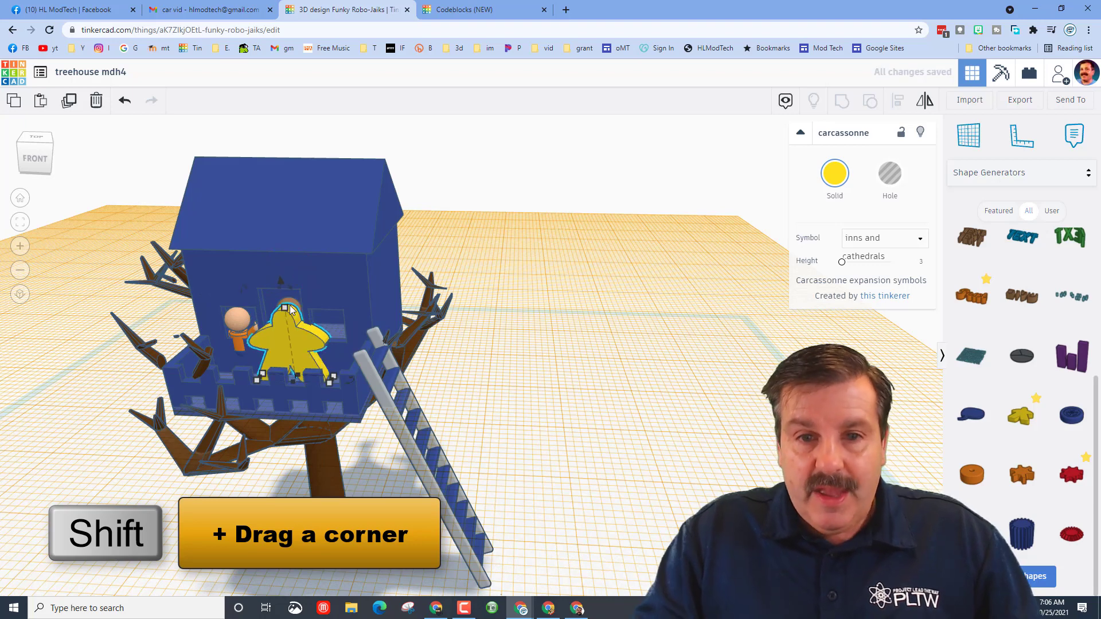
Set the upright piece's symbol to princess and dragon, and duplicate it with the copy shifted left along the porch.
{"action": "left_click", "coordinate": [884, 246]}
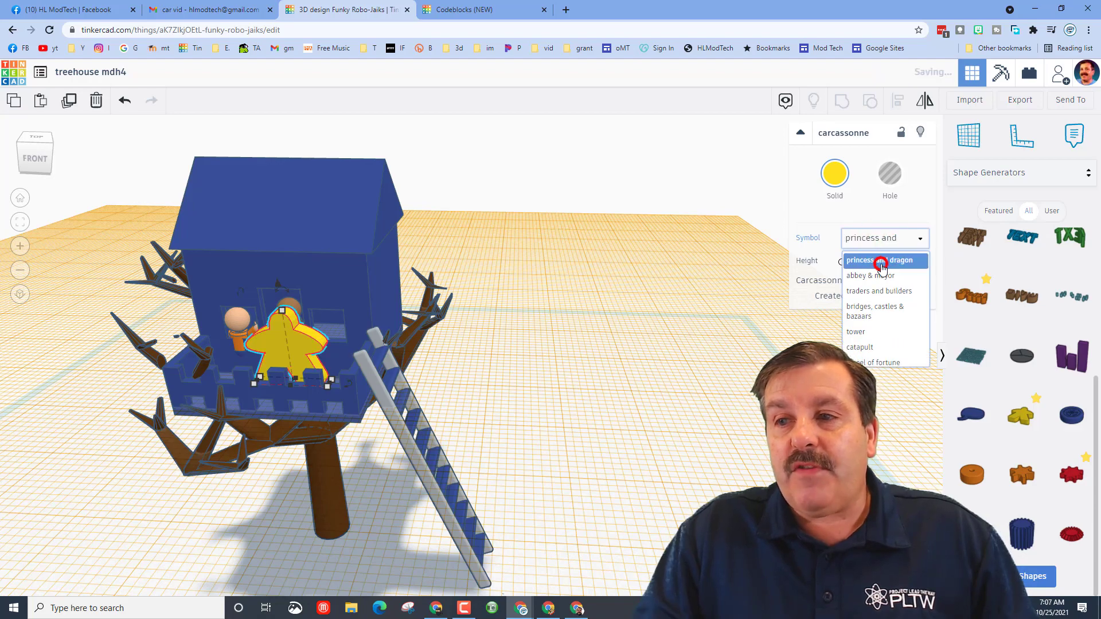
{"action": "left_click", "coordinate": [881, 266]}
{"action": "right_click_drag", "start_coordinate": [426, 368], "coordinate": [778, 291]}
{"action": "key", "text": "ctrl+d"}
{"action": "key", "text": "Left"}
{"action": "key", "text": "Left"}
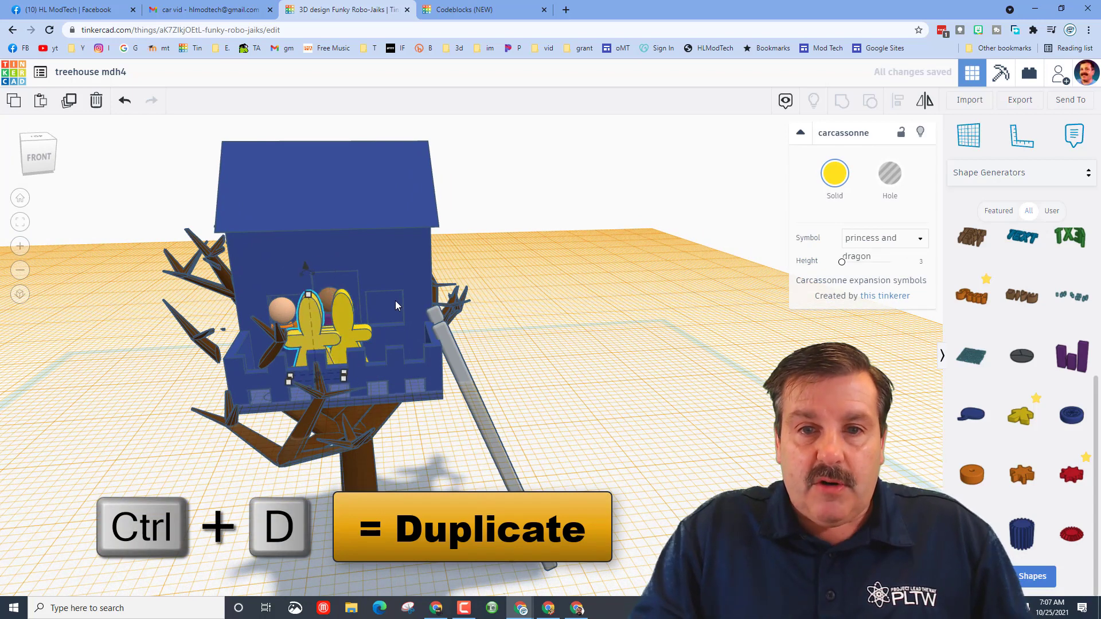
Change the duplicate's symbol to traders and builders and color it pink.
{"action": "left_click", "coordinate": [880, 238]}
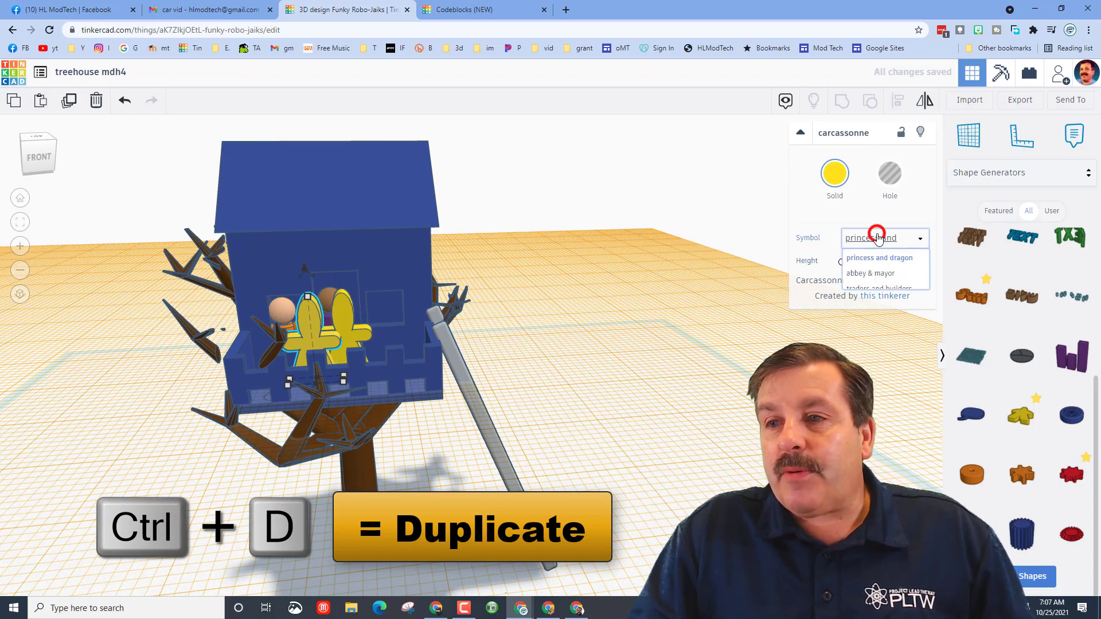
{"action": "left_click", "coordinate": [876, 292]}
{"action": "right_click_drag", "start_coordinate": [303, 333], "coordinate": [413, 363]}
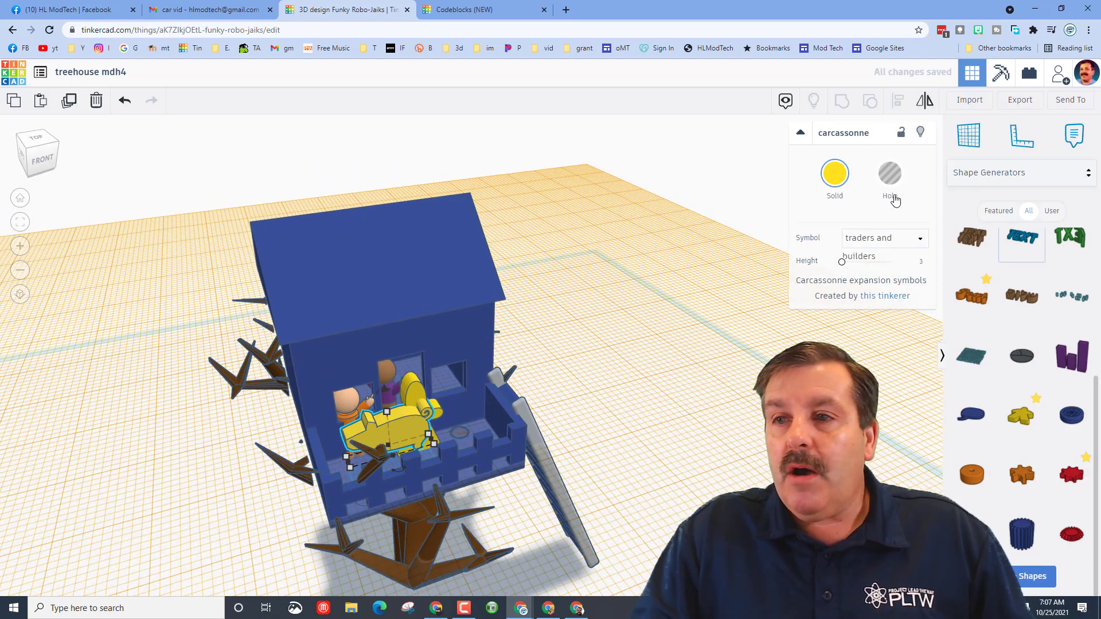
{"action": "left_click", "coordinate": [835, 173]}
{"action": "left_click", "coordinate": [983, 263]}
Move the pink pig piece to the back of the porch, by the window nearest the ladder.
{"action": "right_click_drag", "start_coordinate": [612, 339], "coordinate": [505, 321]}
{"action": "left_click_drag", "start_coordinate": [278, 377], "coordinate": [340, 353]}
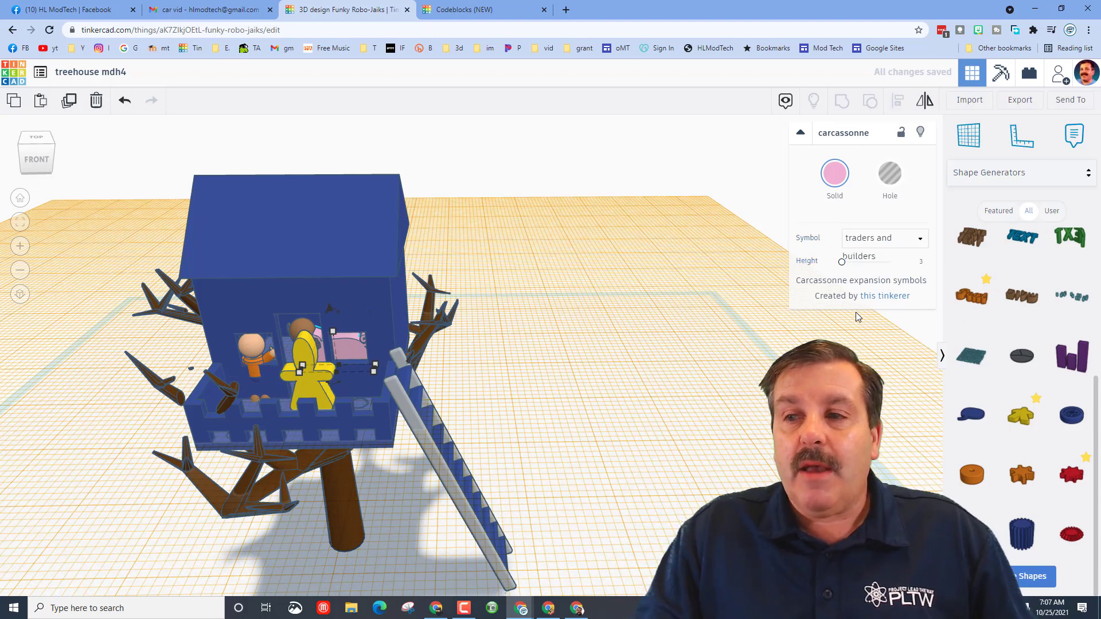
{"action": "scroll", "coordinate": [739, 367], "scroll_direction": "down", "scroll_amount": 2}
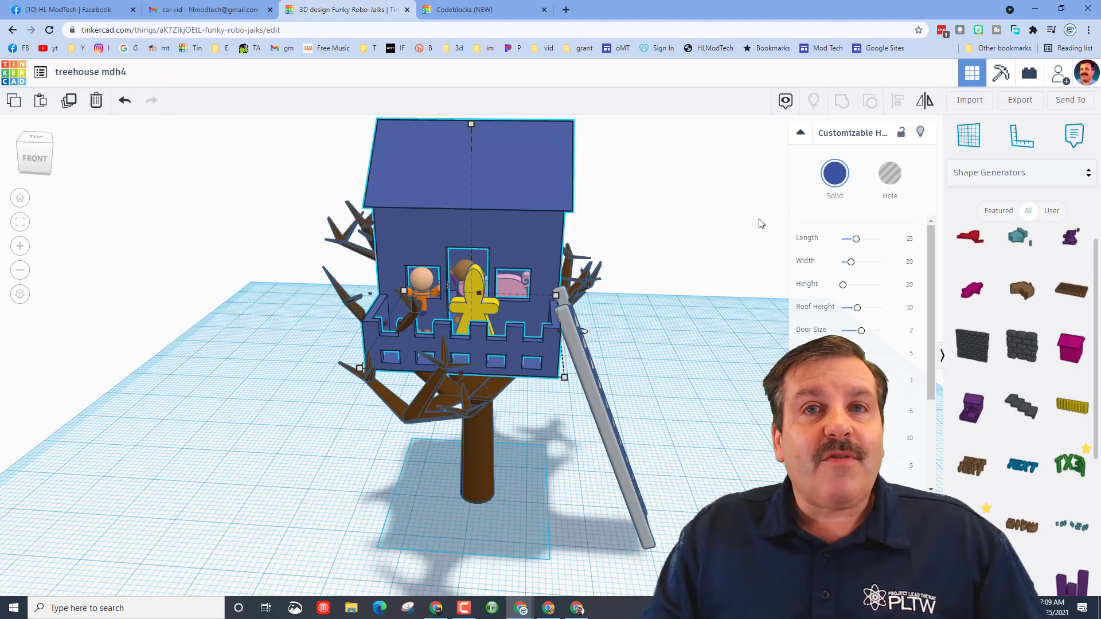
Generate a collaboration link for the treehouse design, copy it and close the Collaborate dialog.
{"action": "left_click", "coordinate": [1059, 81]}
{"action": "left_click", "coordinate": [556, 382]}
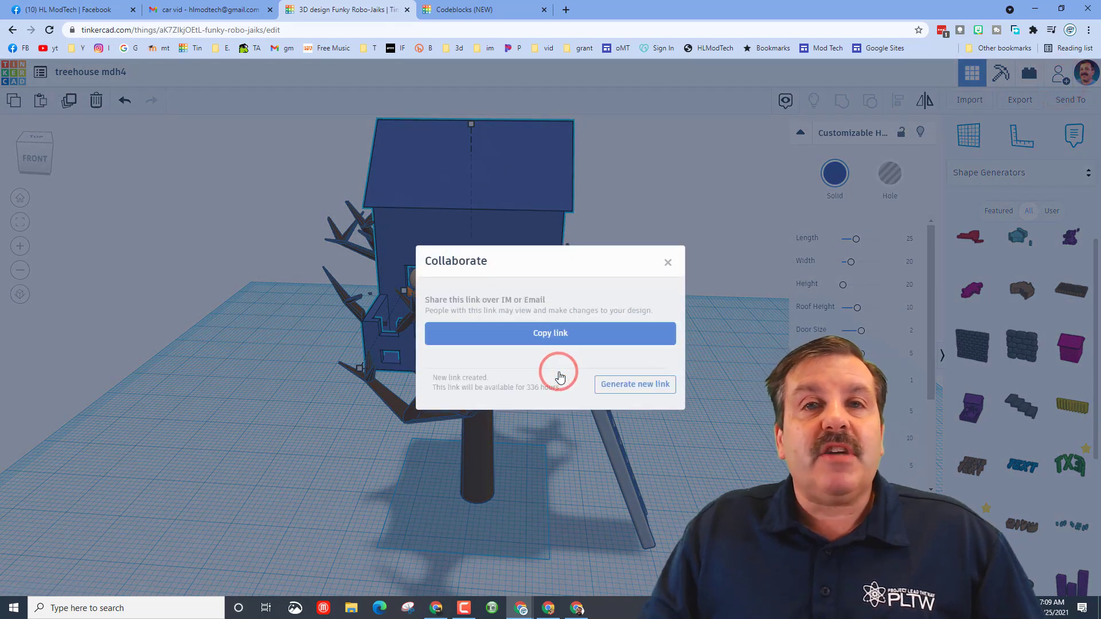
{"action": "left_click", "coordinate": [566, 333]}
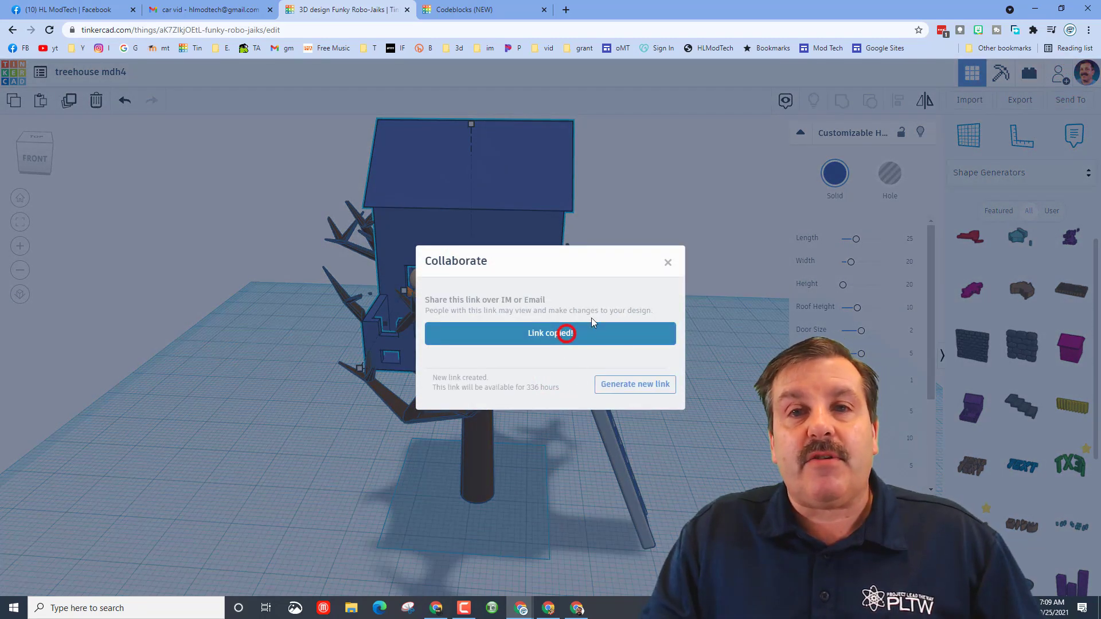
{"action": "left_click", "coordinate": [669, 262]}
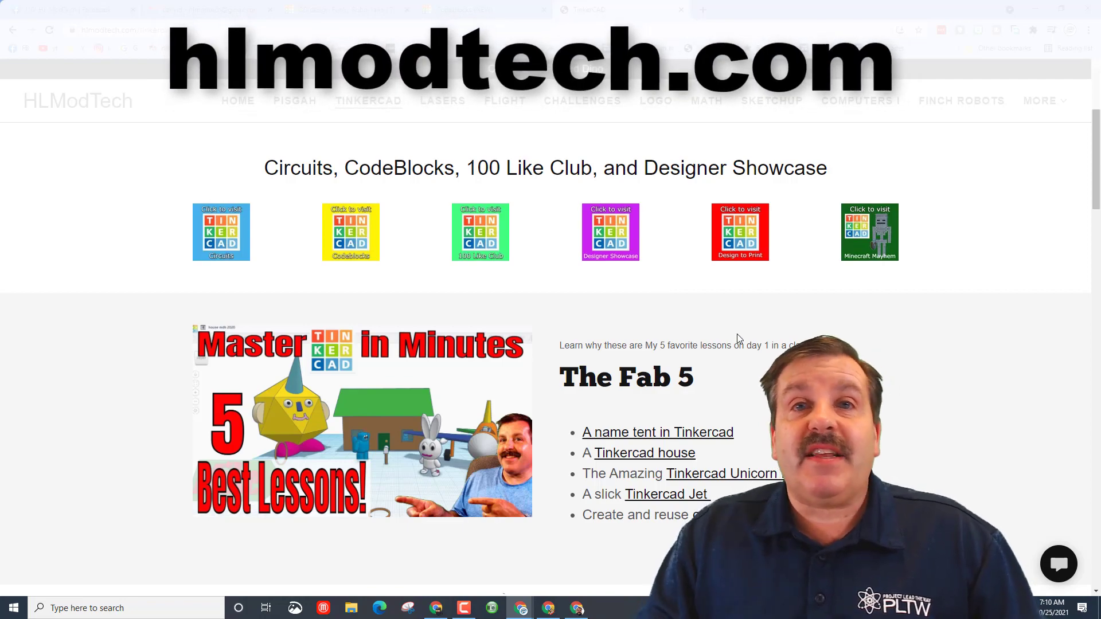
Browse the HLModTech website's Tinkercad and Treehouse Series lessons, open its contact form and return to the Tinkercad design.
{"action": "scroll", "coordinate": [576, 332], "scroll_direction": "down", "scroll_amount": 3}
{"action": "scroll", "coordinate": [568, 330], "scroll_direction": "up", "scroll_amount": 3}
{"action": "scroll", "coordinate": [542, 316], "scroll_direction": "down", "scroll_amount": 15}
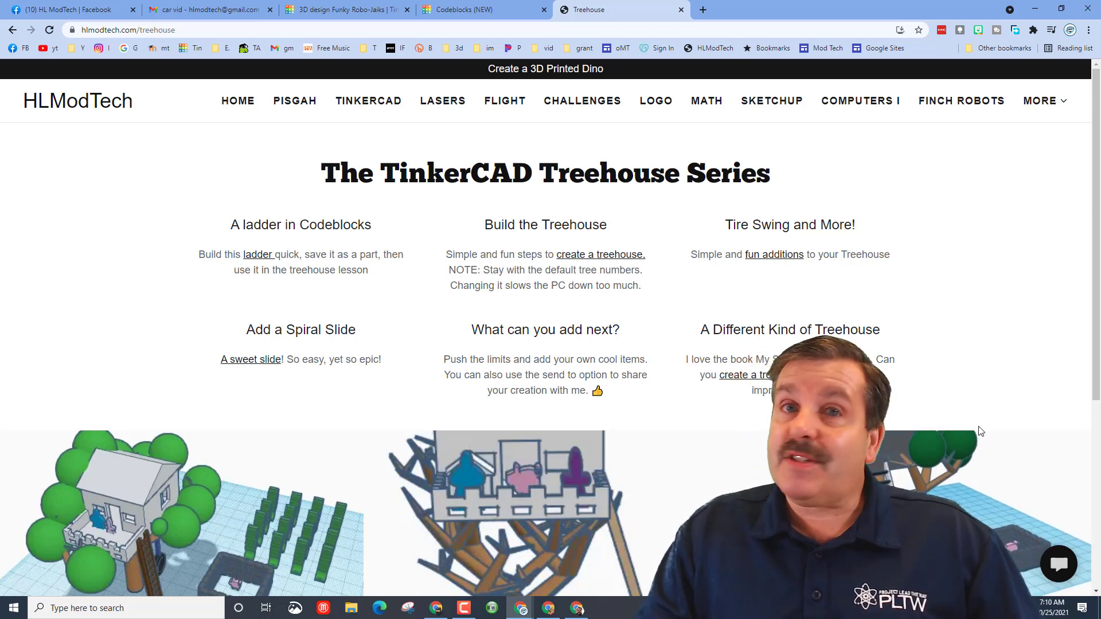
{"action": "left_click", "coordinate": [1062, 567]}
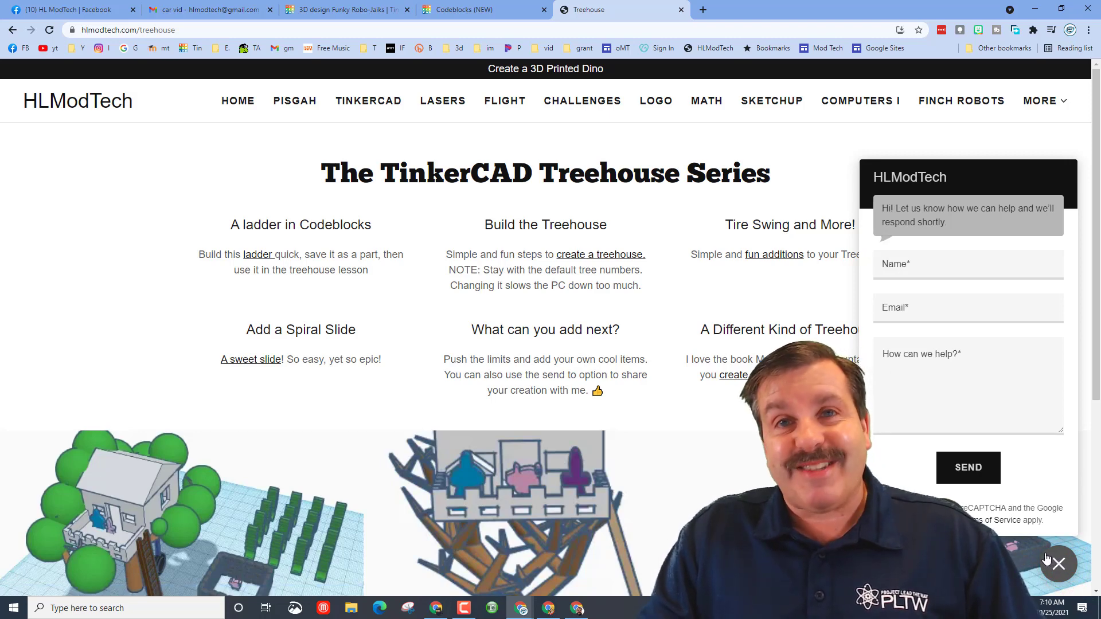
{"action": "key", "text": "ctrl+3"}
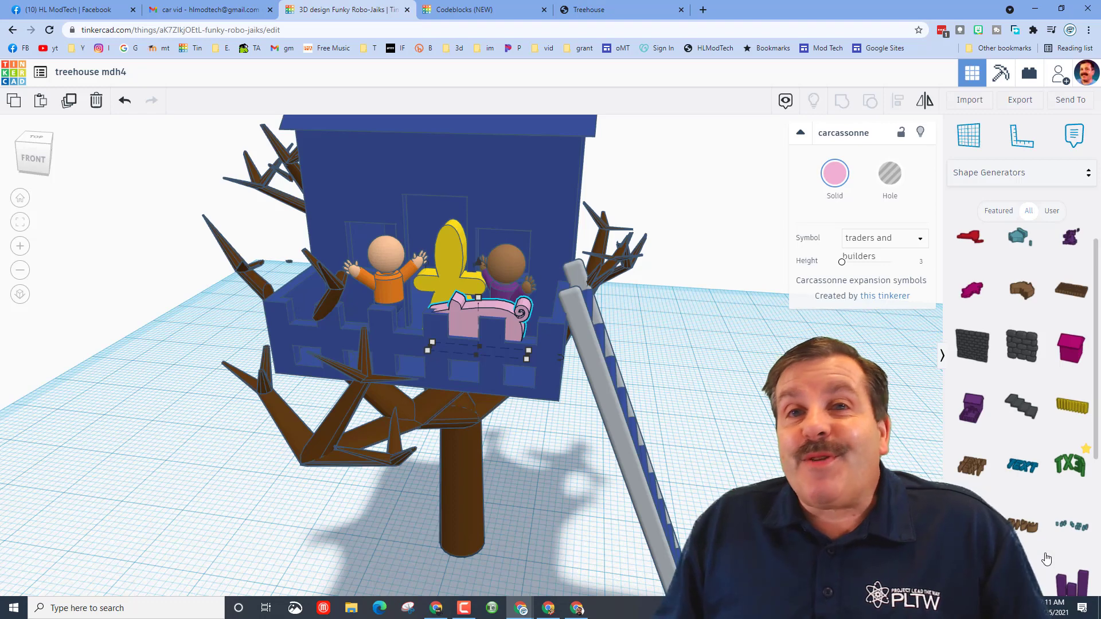